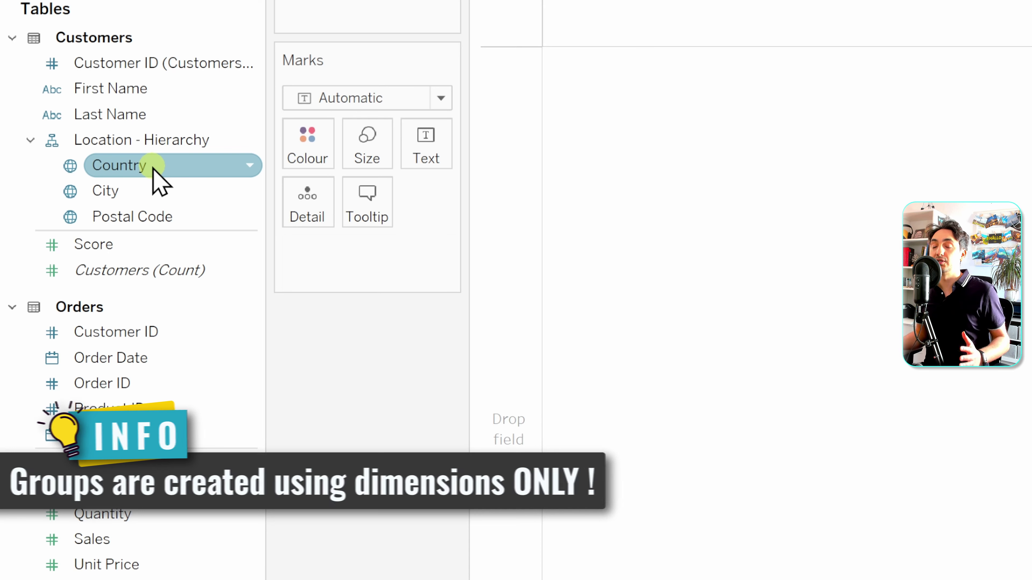
Create a group from the Country field and name the new field Continent.
{"action": "left_click", "coordinate": [180, 167]}
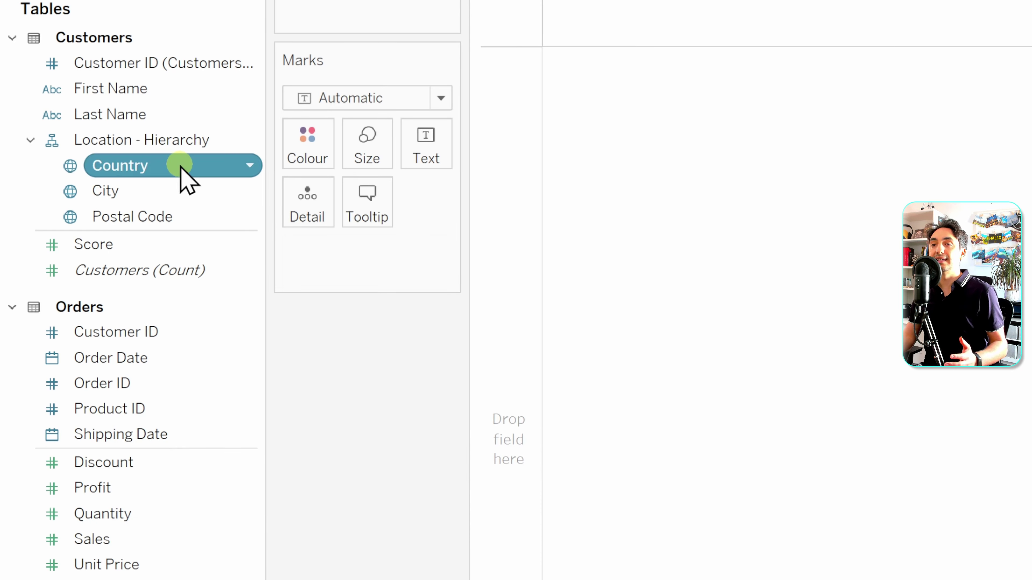
{"action": "right_click", "coordinate": [181, 167]}
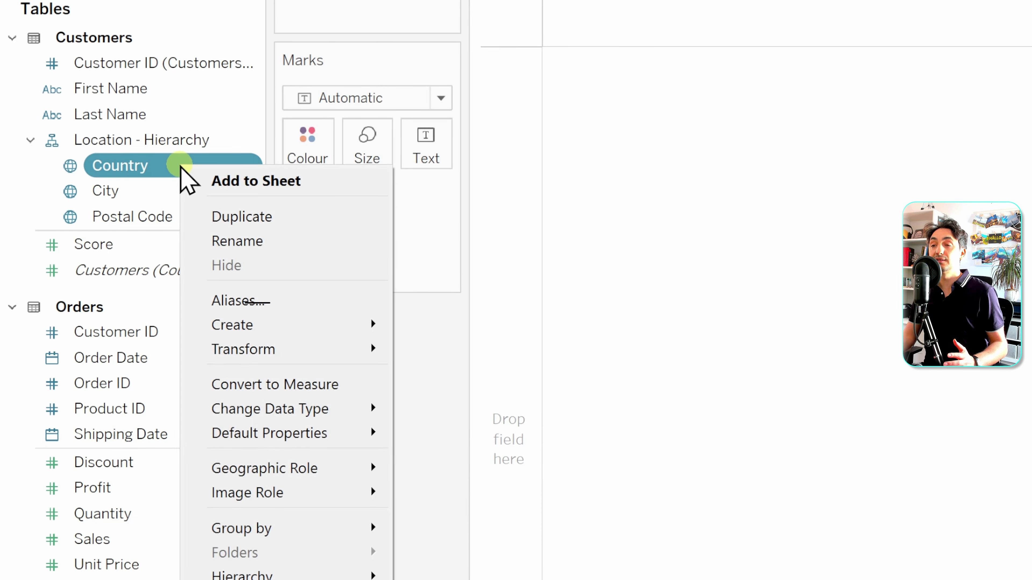
{"action": "left_click", "coordinate": [321, 328]}
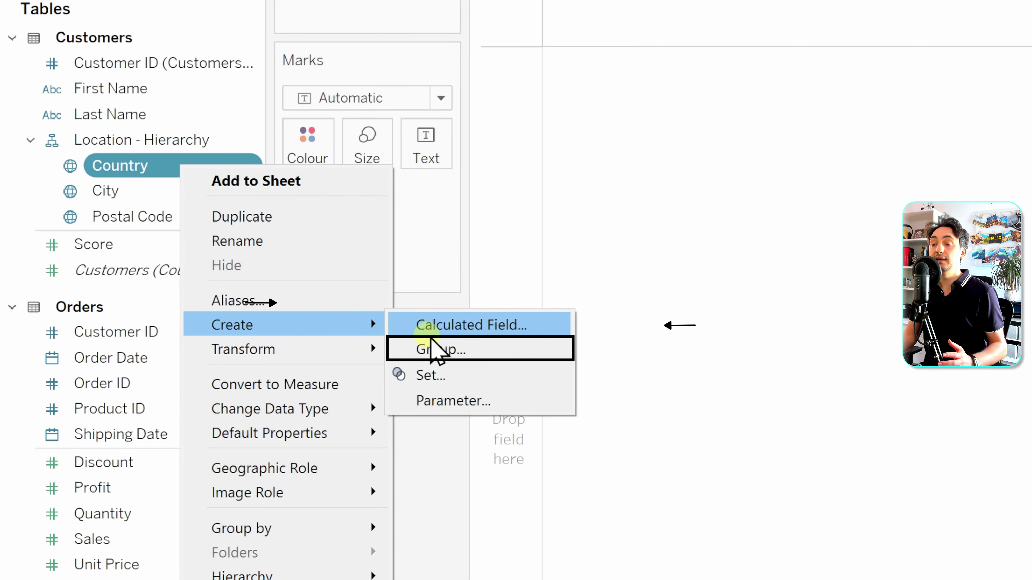
{"action": "left_click", "coordinate": [516, 357]}
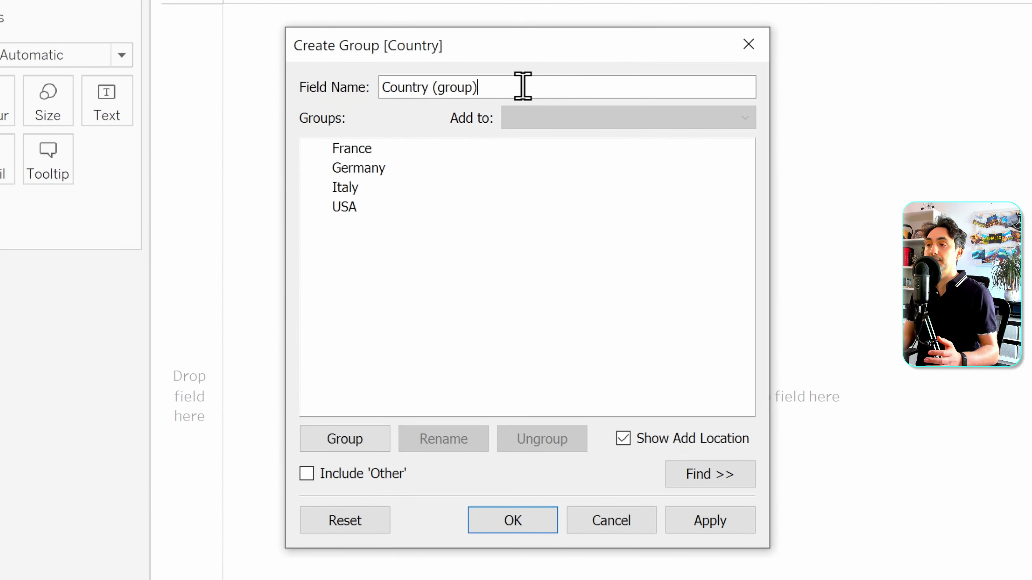
{"action": "left_click_drag", "start_coordinate": [523, 86], "coordinate": [373, 87]}
{"action": "type", "text": "Continent"}
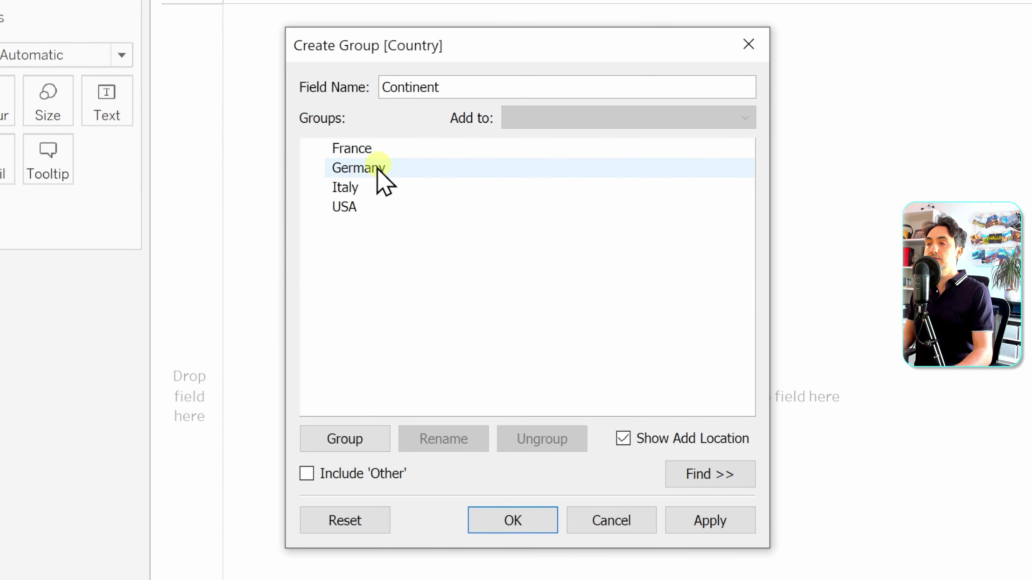
Group France, Germany and Italy together under the name Europe.
{"action": "left_click", "coordinate": [365, 152]}
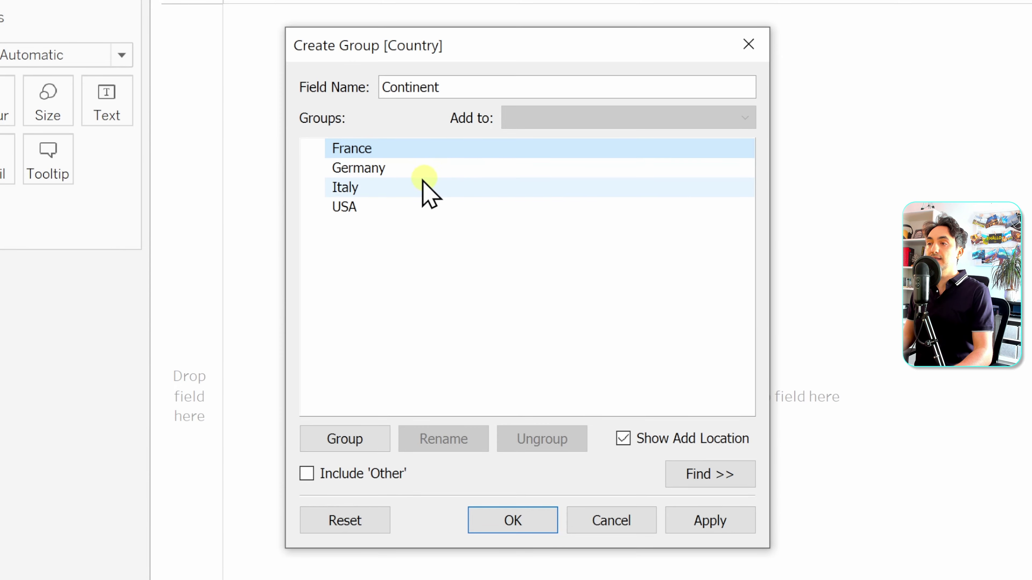
{"action": "left_click", "coordinate": [412, 168], "text": "ctrl"}
{"action": "left_click", "coordinate": [428, 187], "text": "ctrl"}
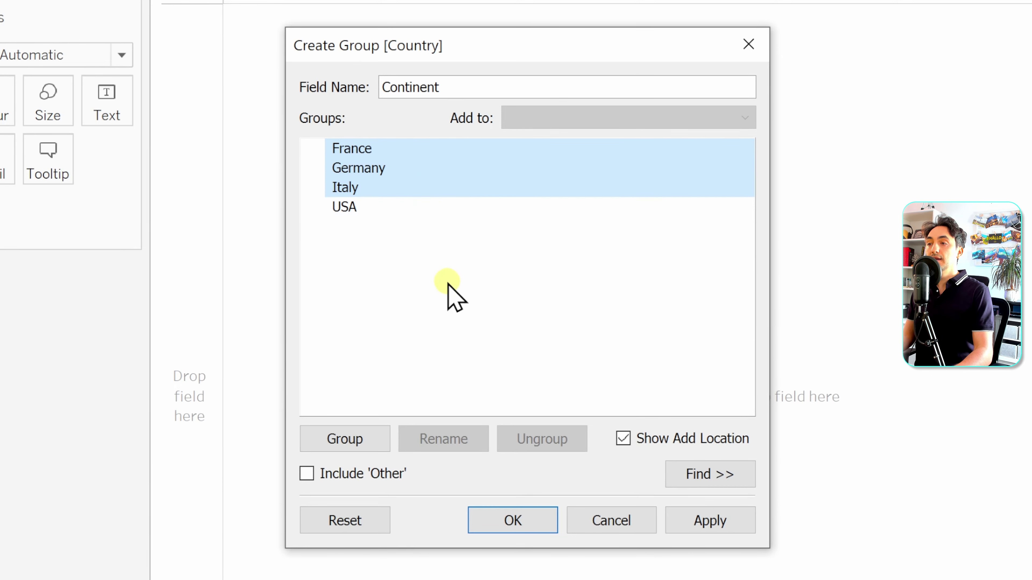
{"action": "left_click", "coordinate": [368, 441]}
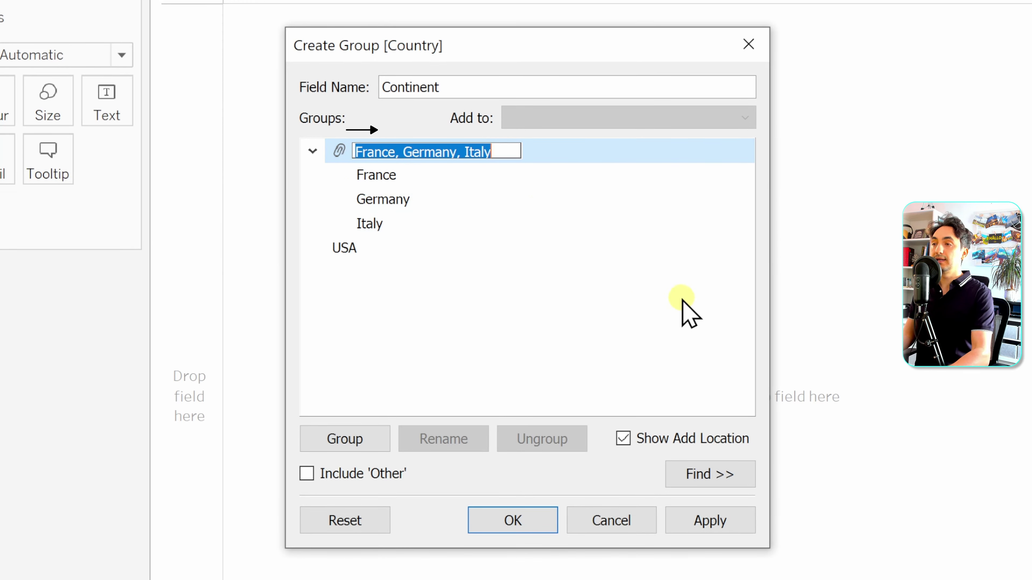
{"action": "type", "text": "Europe"}
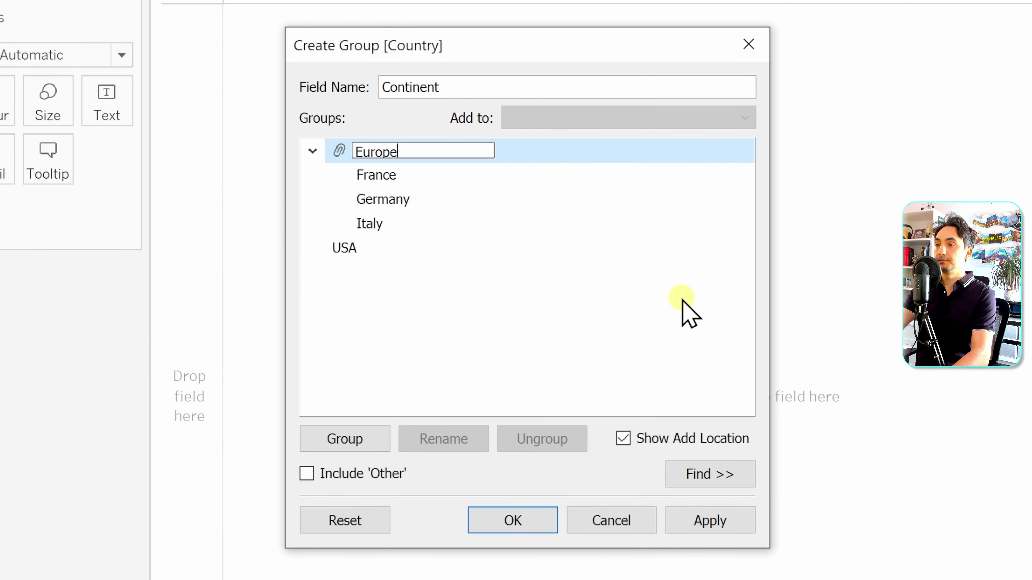
{"action": "key", "text": "Return"}
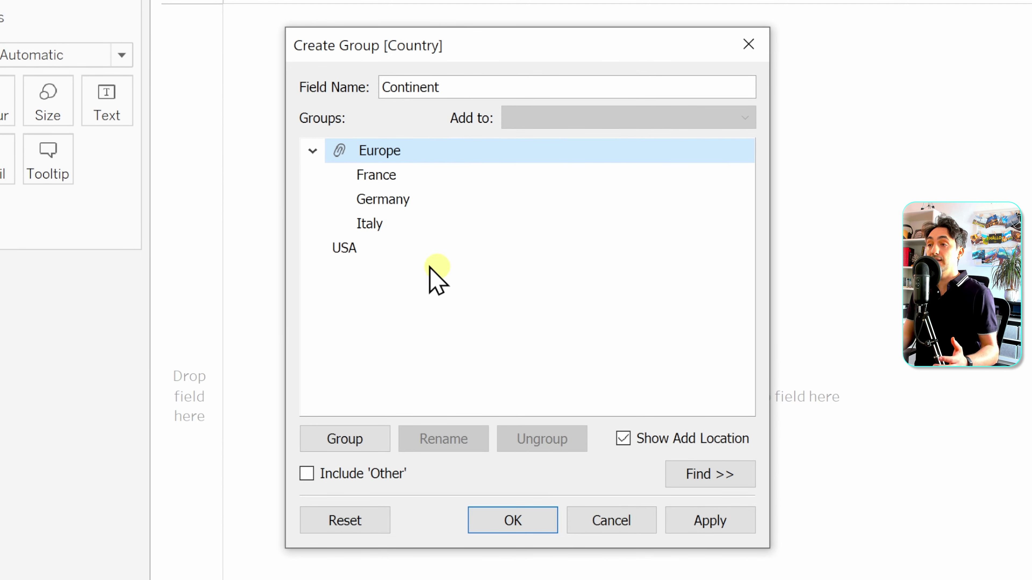
{"action": "left_click", "coordinate": [312, 151]}
{"action": "left_click", "coordinate": [313, 152]}
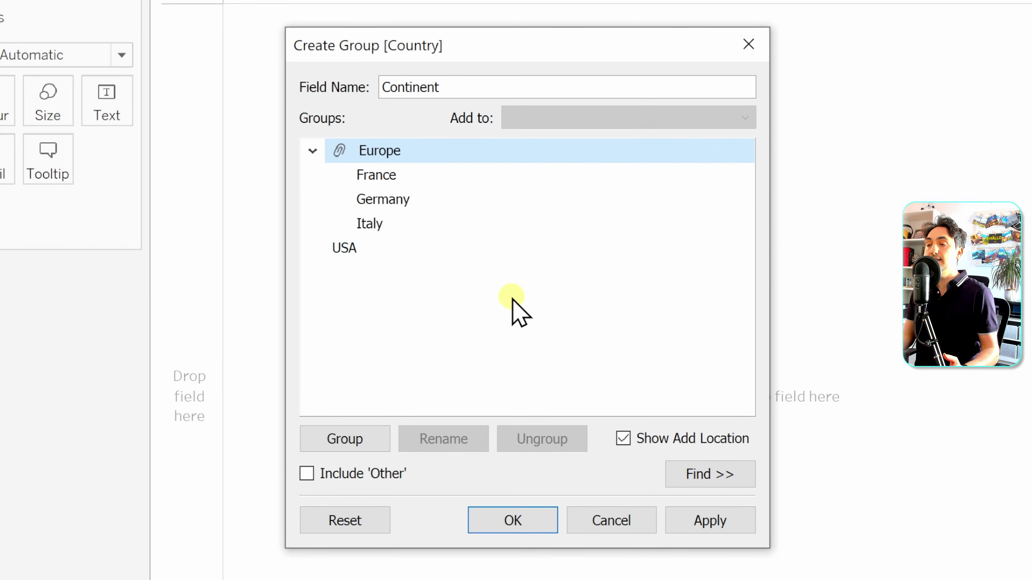
Put USA into its own group named North America.
{"action": "left_click", "coordinate": [366, 250]}
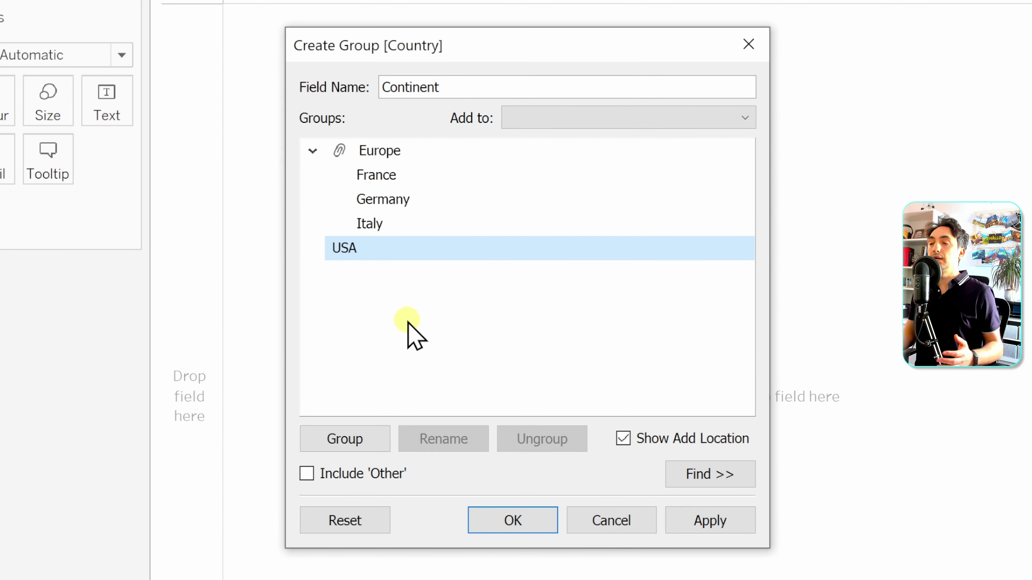
{"action": "left_click", "coordinate": [364, 439]}
{"action": "type", "text": "North America"}
{"action": "key", "text": "Return"}
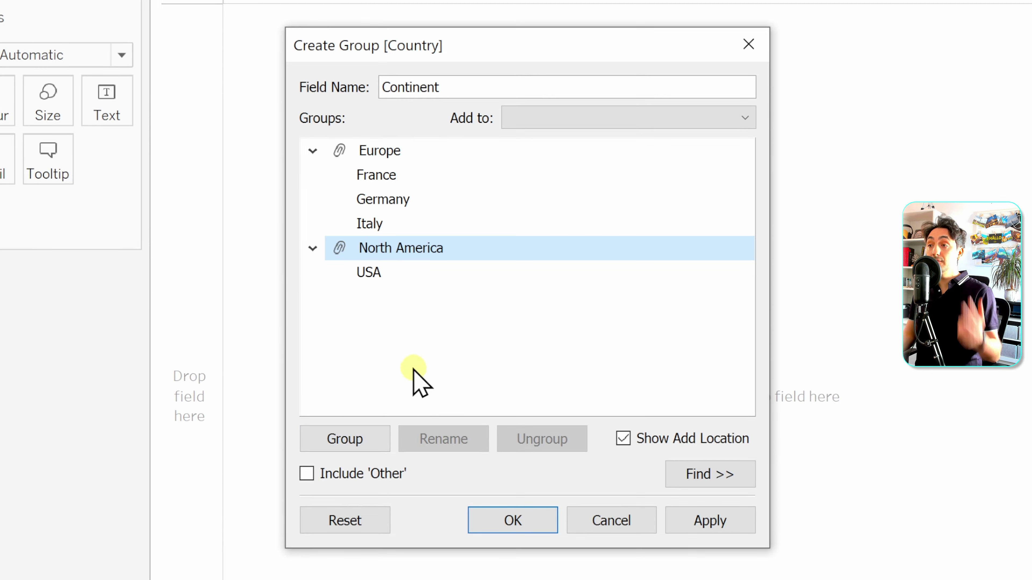
{"action": "left_click", "coordinate": [312, 151]}
{"action": "left_click", "coordinate": [313, 175]}
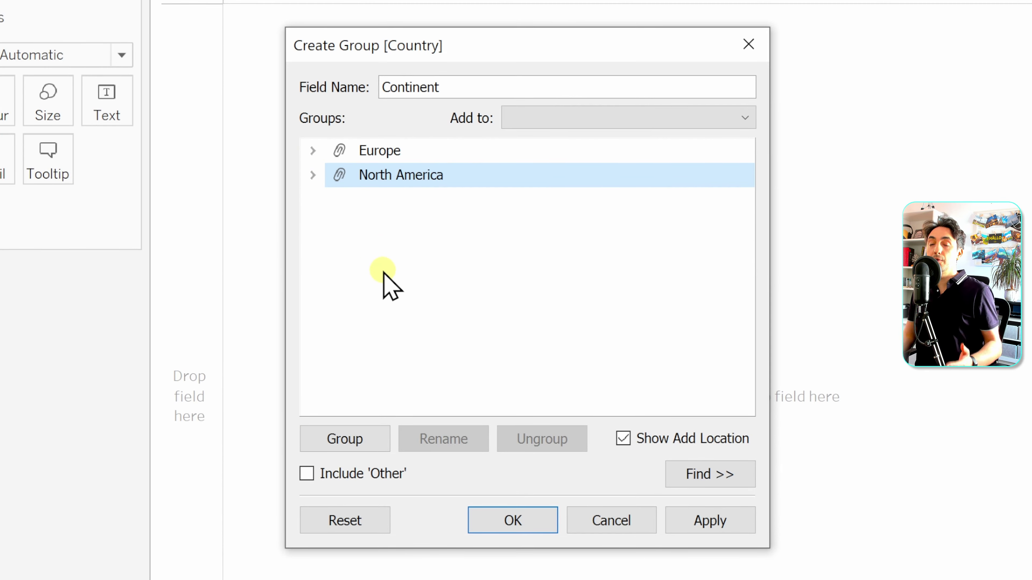
{"action": "left_click", "coordinate": [313, 175]}
{"action": "left_click", "coordinate": [313, 151]}
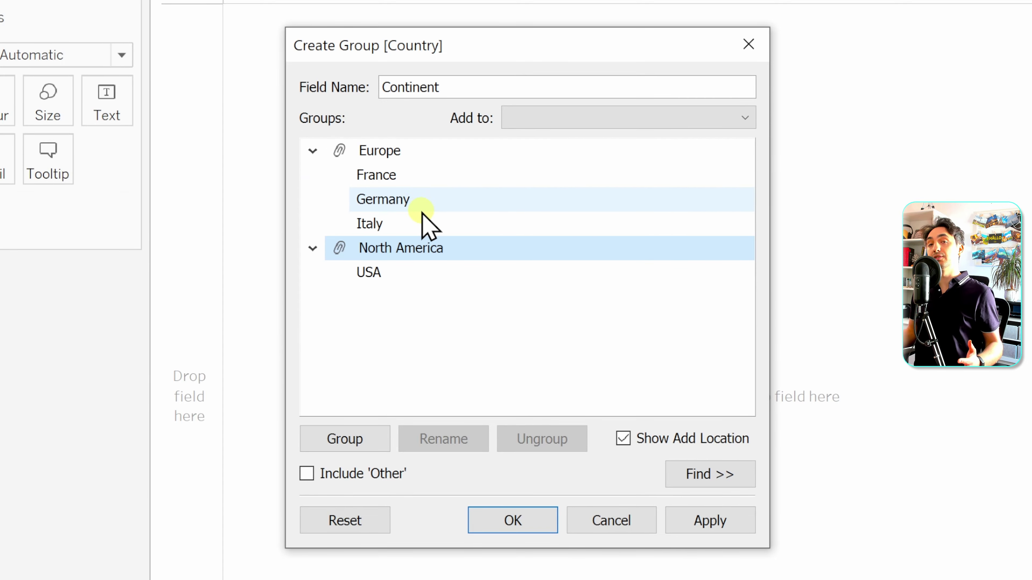
{"action": "left_click", "coordinate": [450, 357]}
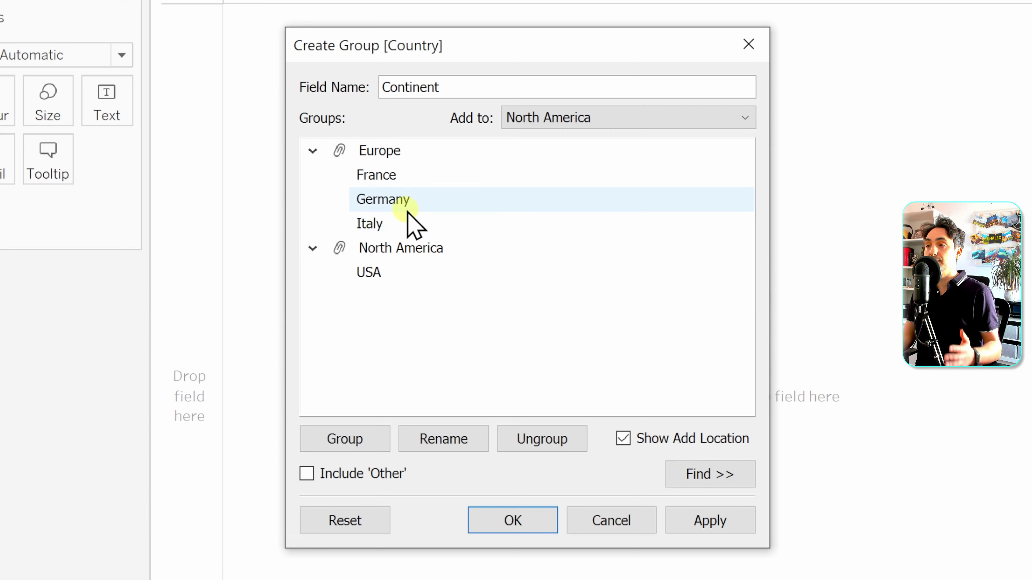
Move Germany into the North America group and return it to Europe.
{"action": "left_click_drag", "start_coordinate": [403, 203], "coordinate": [431, 287]}
{"action": "left_click", "coordinate": [403, 248]}
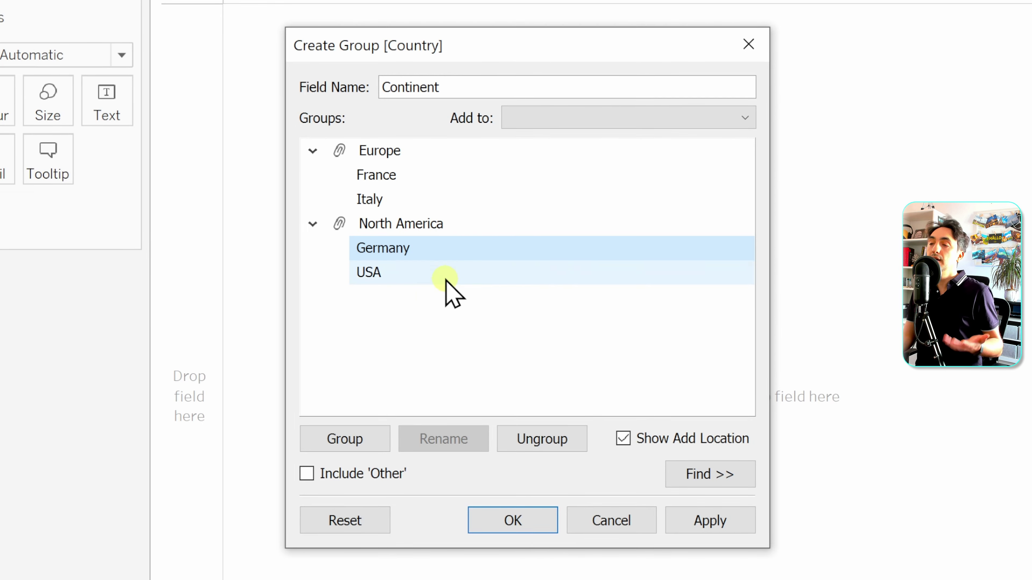
{"action": "left_click_drag", "start_coordinate": [406, 249], "coordinate": [438, 191]}
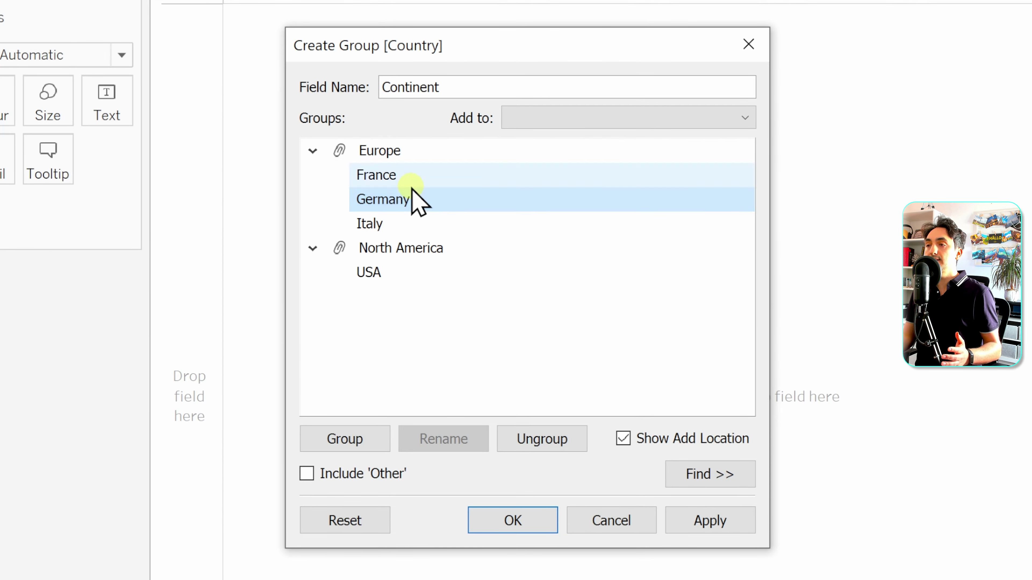
Ungroup Germany from Europe and include an Other group for the countries without a group.
{"action": "left_click", "coordinate": [562, 444]}
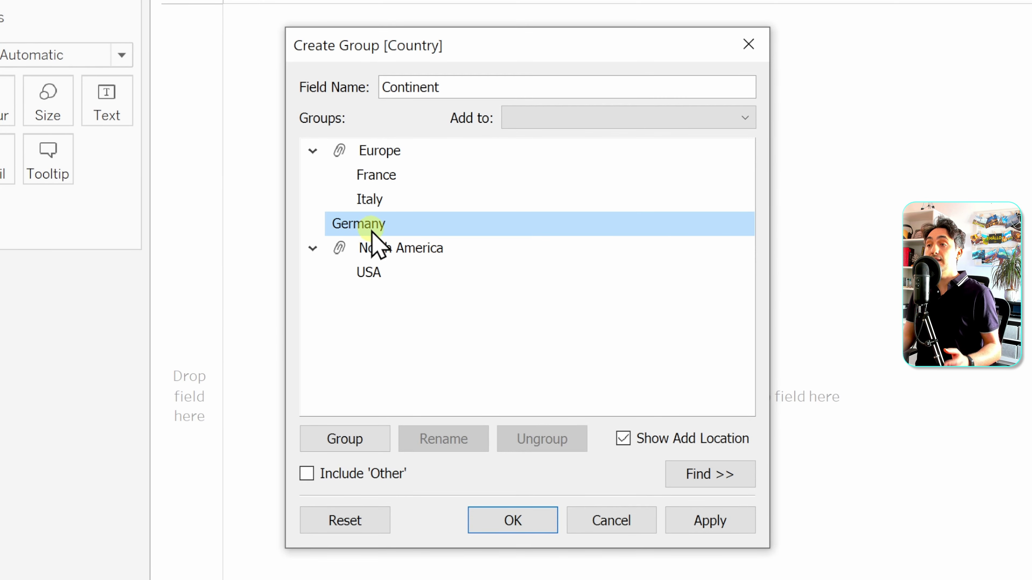
{"action": "left_click", "coordinate": [312, 151]}
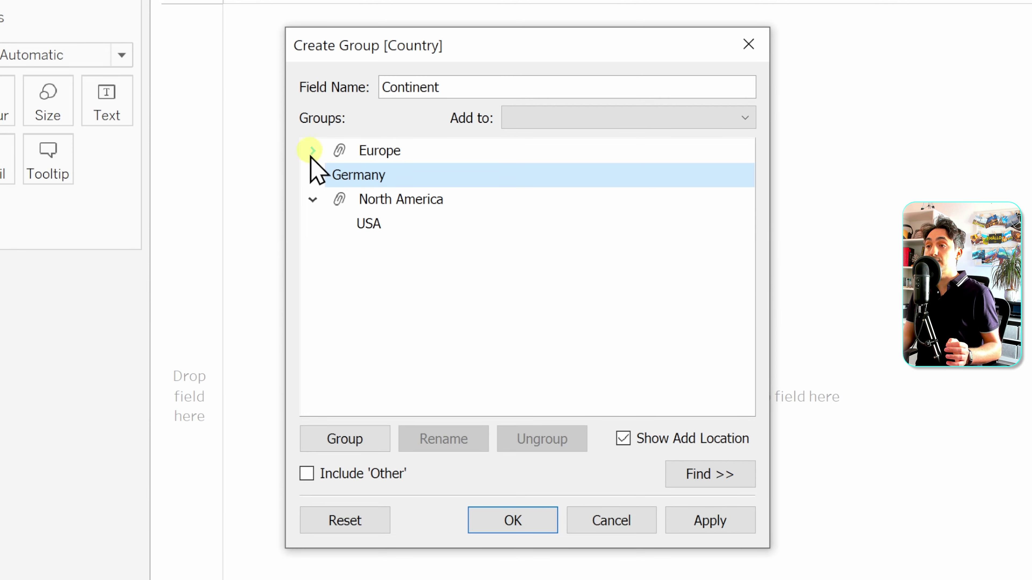
{"action": "left_click", "coordinate": [312, 199]}
{"action": "left_click", "coordinate": [407, 286]}
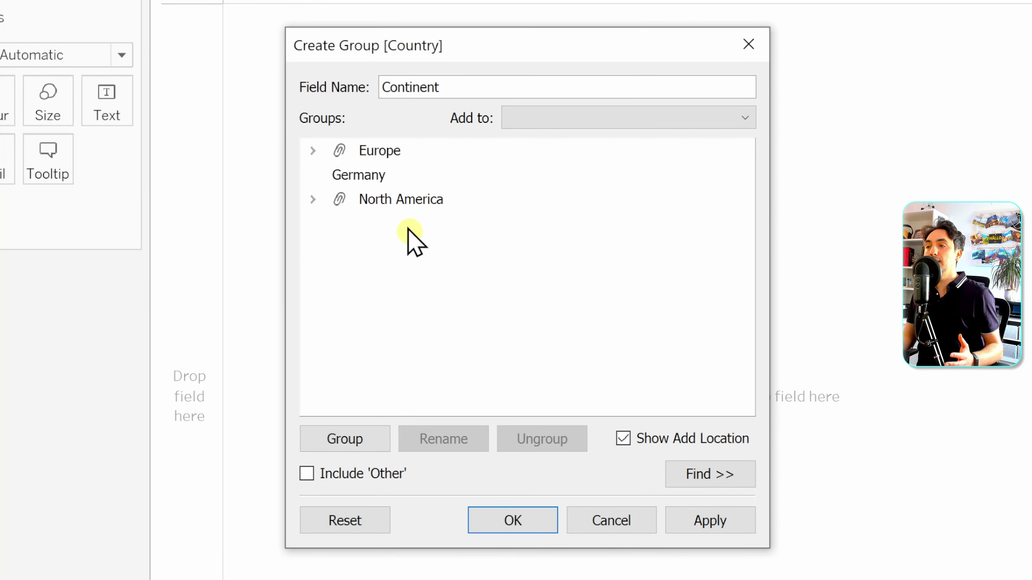
{"action": "left_click", "coordinate": [357, 175]}
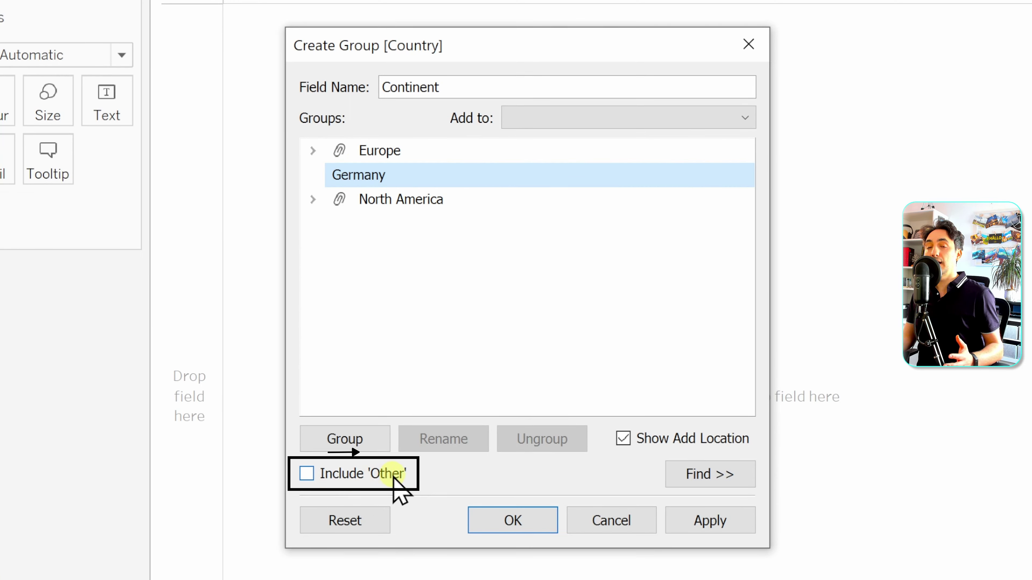
{"action": "left_click", "coordinate": [307, 476]}
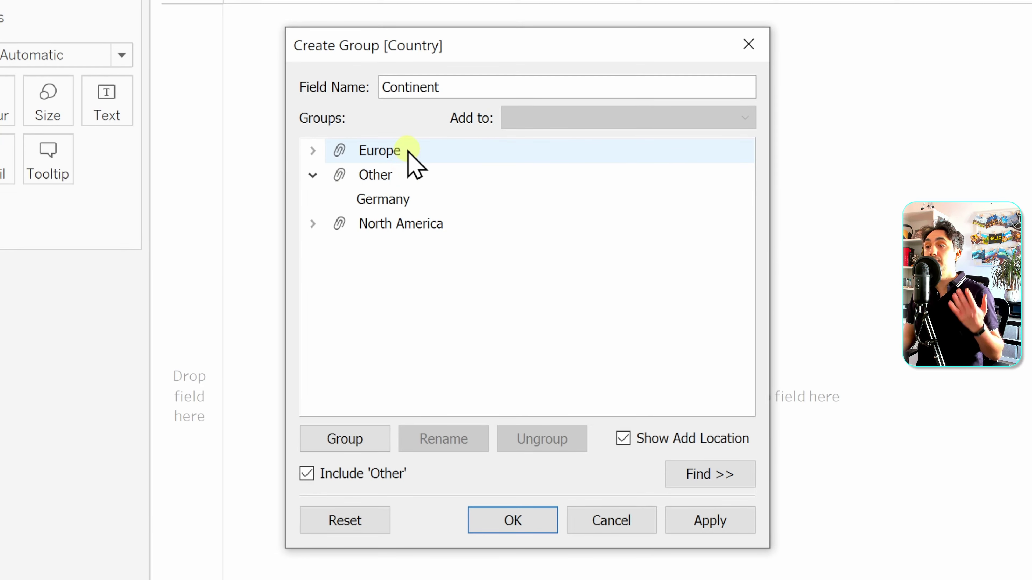
Rename the Other group as Other Continent.
{"action": "left_click", "coordinate": [389, 179]}
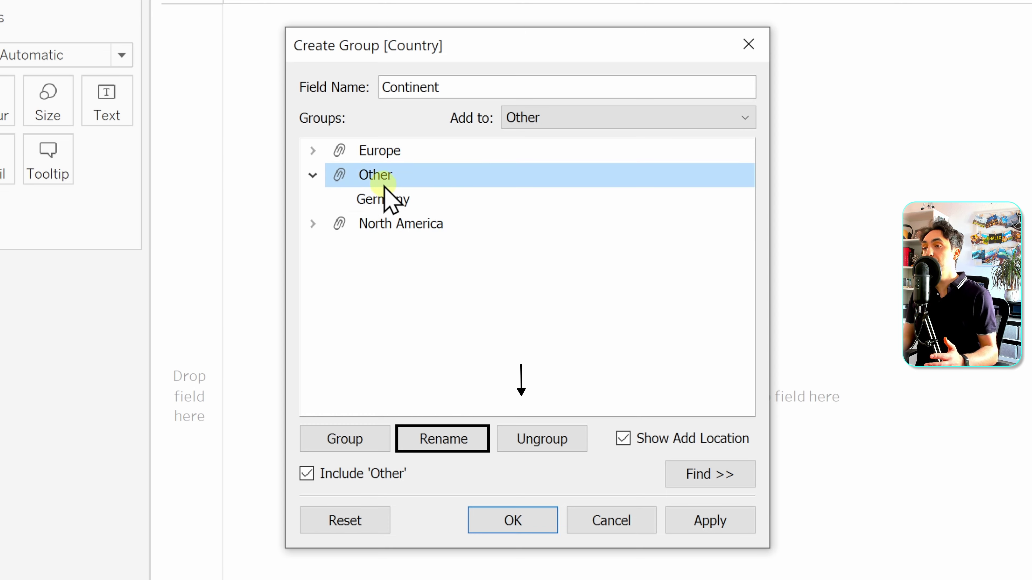
{"action": "left_click", "coordinate": [453, 434]}
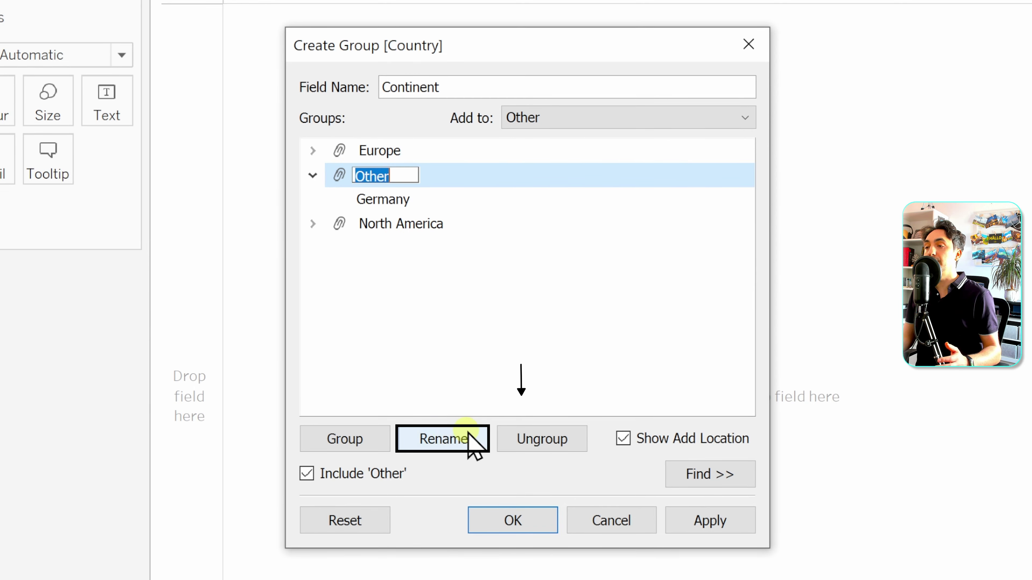
{"action": "type", "text": "Other Contin"}
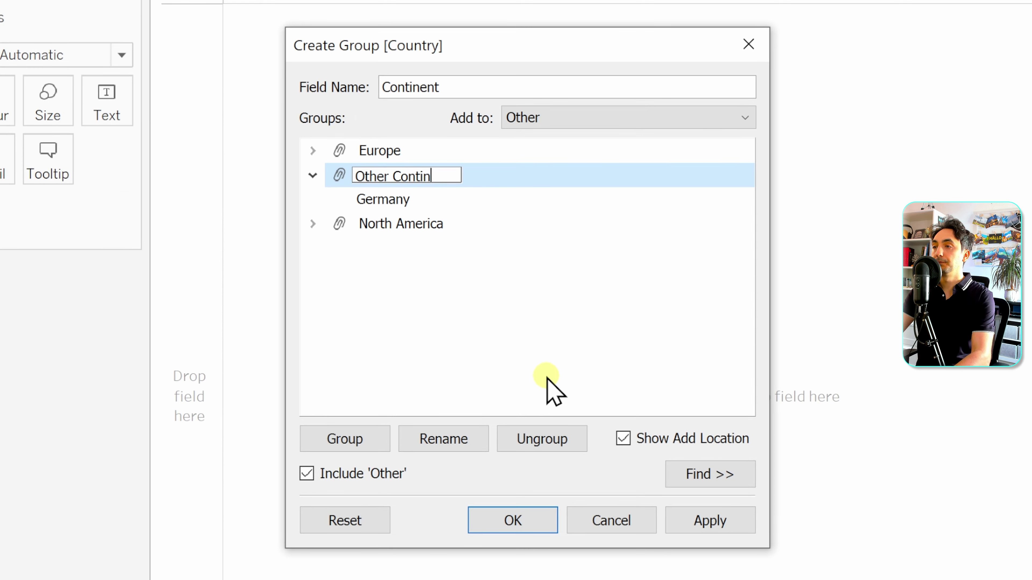
{"action": "type", "text": "ent"}
{"action": "key", "text": "Return"}
{"action": "left_click", "coordinate": [413, 236]}
{"action": "right_click", "coordinate": [412, 236]}
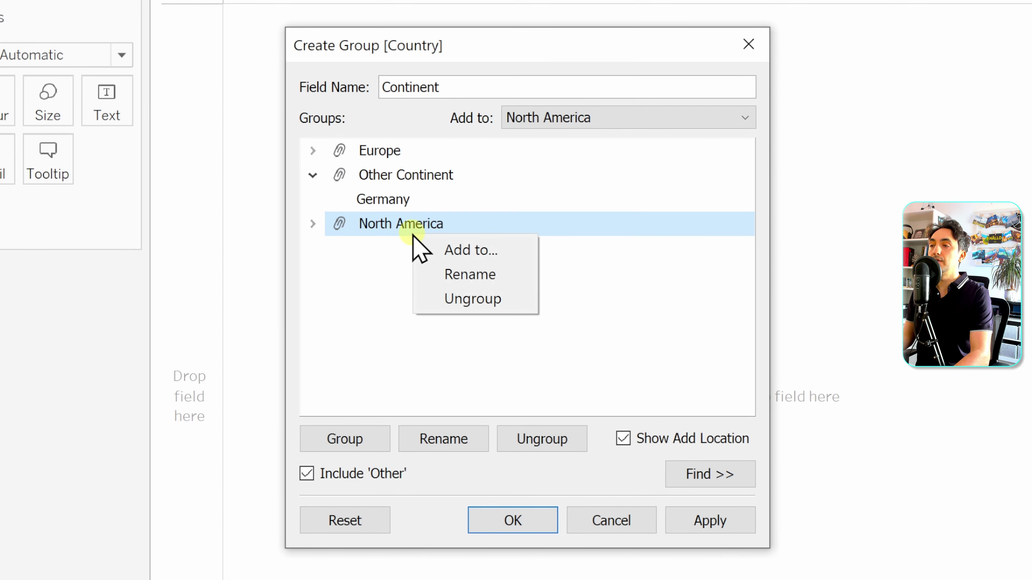
{"action": "right_click", "coordinate": [399, 223]}
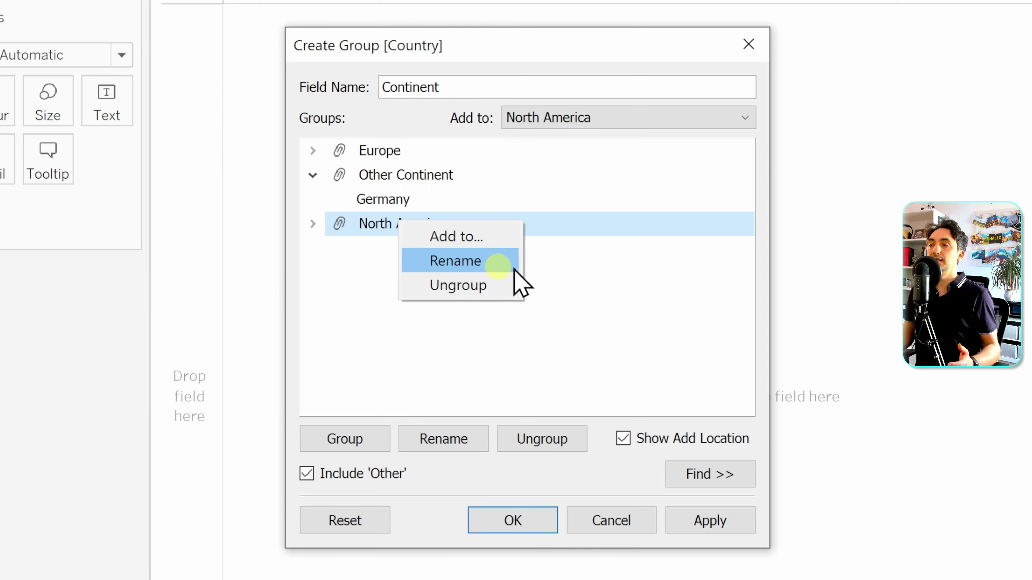
{"action": "left_click", "coordinate": [455, 287]}
Move Germany back into the Europe group and accept the Continent group definition.
{"action": "left_click", "coordinate": [312, 150]}
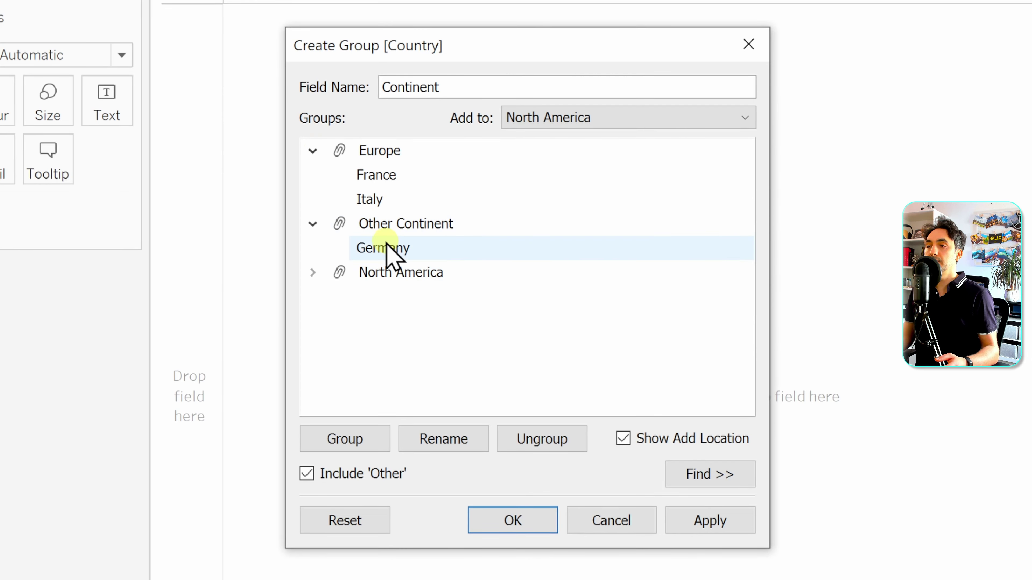
{"action": "left_click_drag", "start_coordinate": [386, 246], "coordinate": [394, 199]}
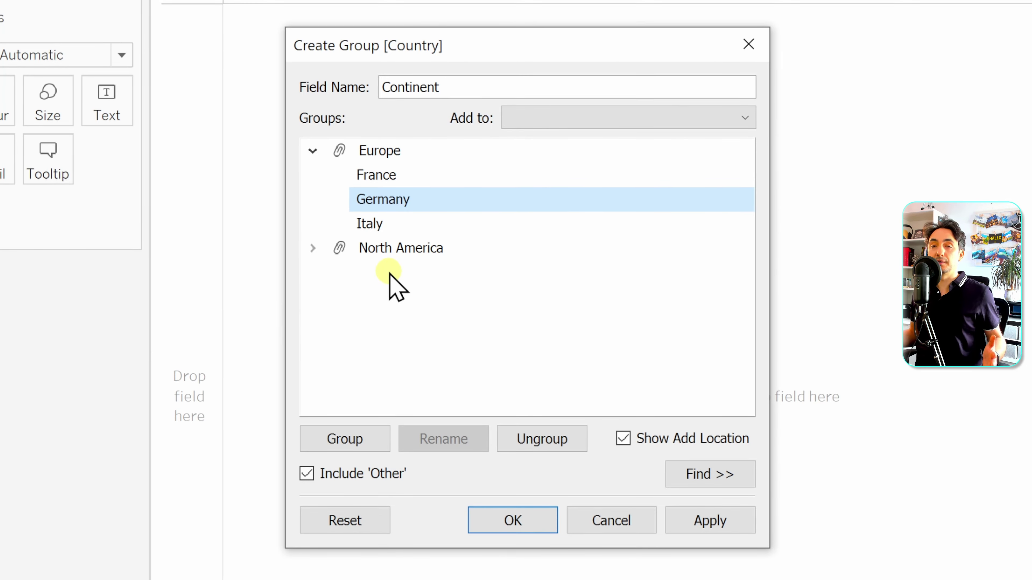
{"action": "left_click", "coordinate": [313, 248]}
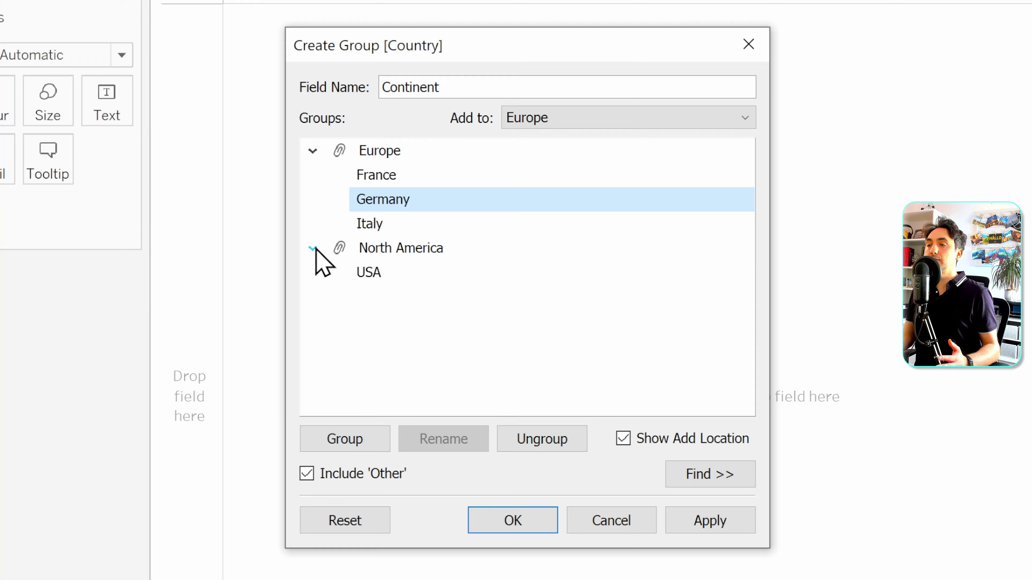
{"action": "left_click", "coordinate": [498, 517]}
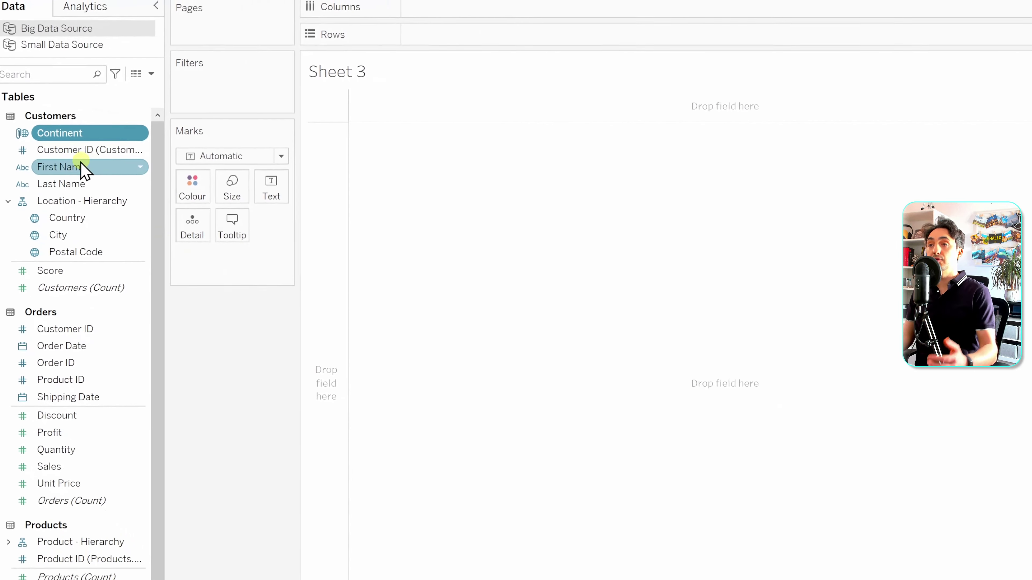
Build a view with Continent on Rows and the sum of Sales on Columns.
{"action": "left_click_drag", "start_coordinate": [98, 140], "coordinate": [493, 49]}
{"action": "left_click_drag", "start_coordinate": [388, 56], "coordinate": [400, 45]}
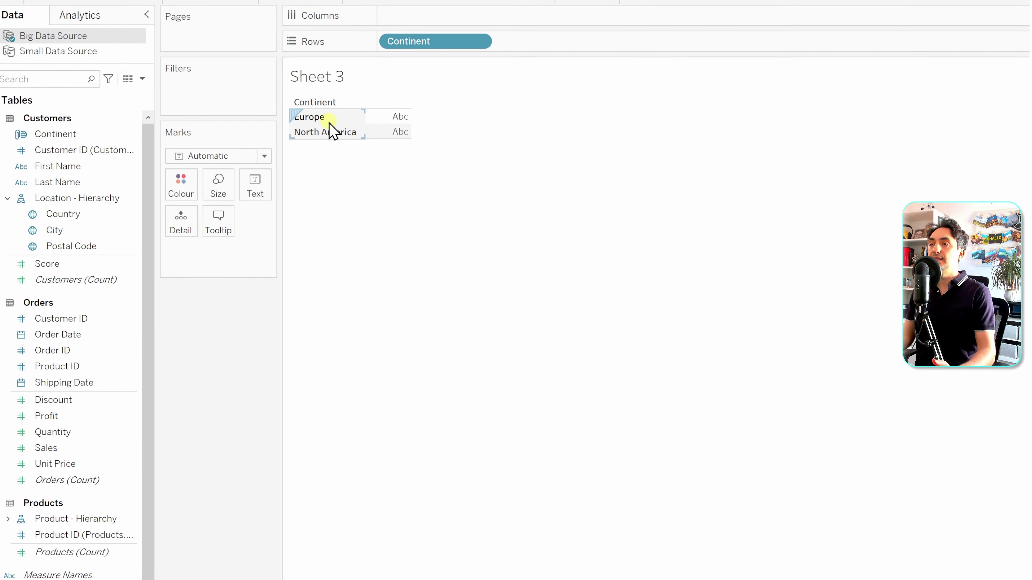
{"action": "left_click_drag", "start_coordinate": [69, 448], "coordinate": [431, 20]}
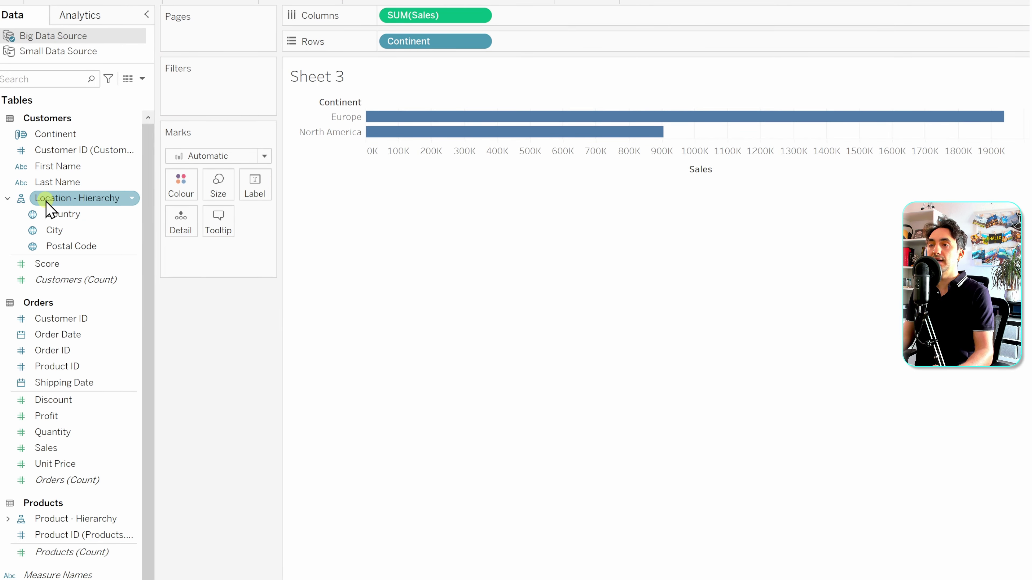
Add the Location - Hierarchy to Rows after Continent and expand Country down to the City level.
{"action": "left_click", "coordinate": [54, 200]}
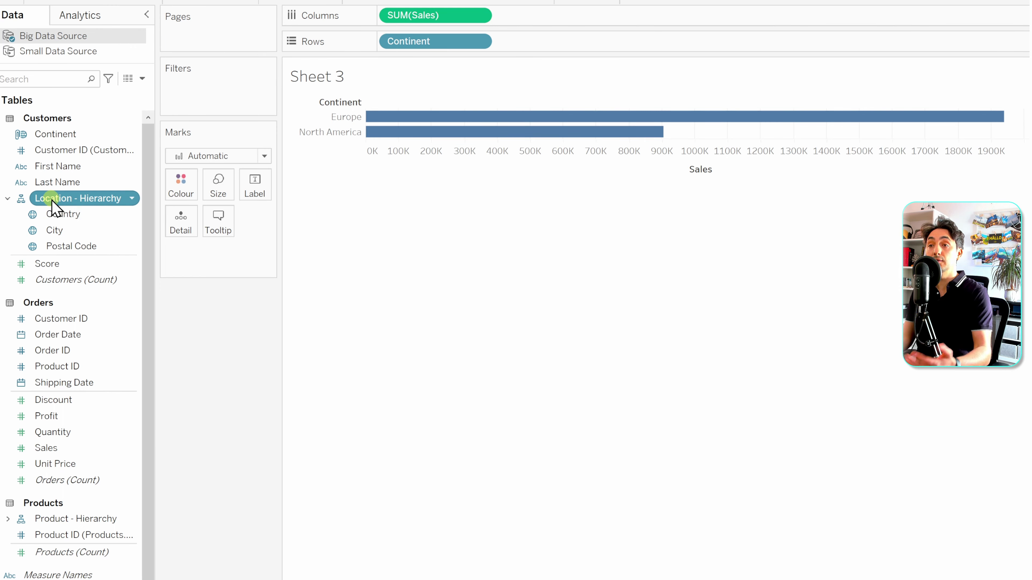
{"action": "left_click_drag", "start_coordinate": [53, 203], "coordinate": [525, 49]}
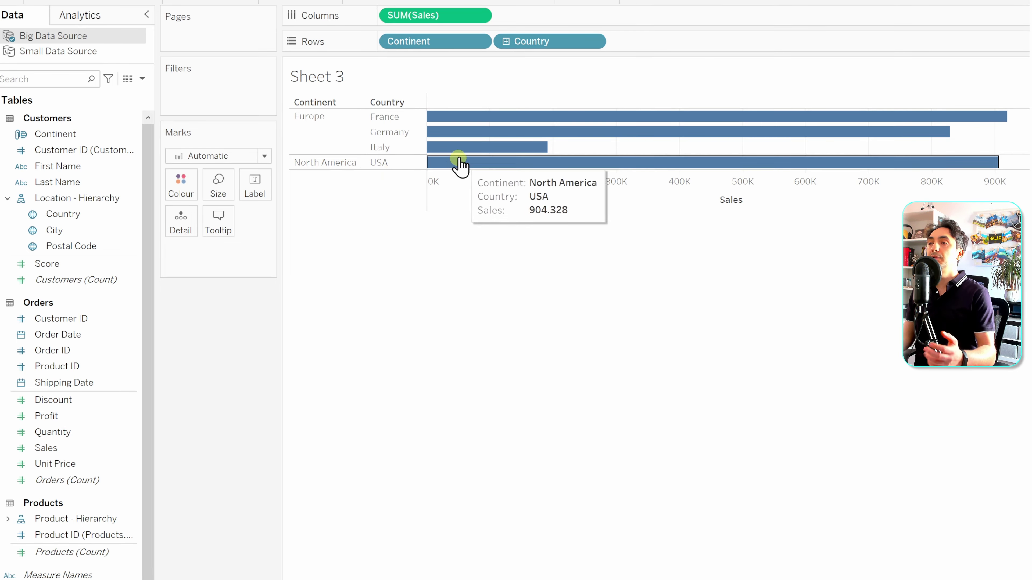
{"action": "left_click", "coordinate": [506, 42]}
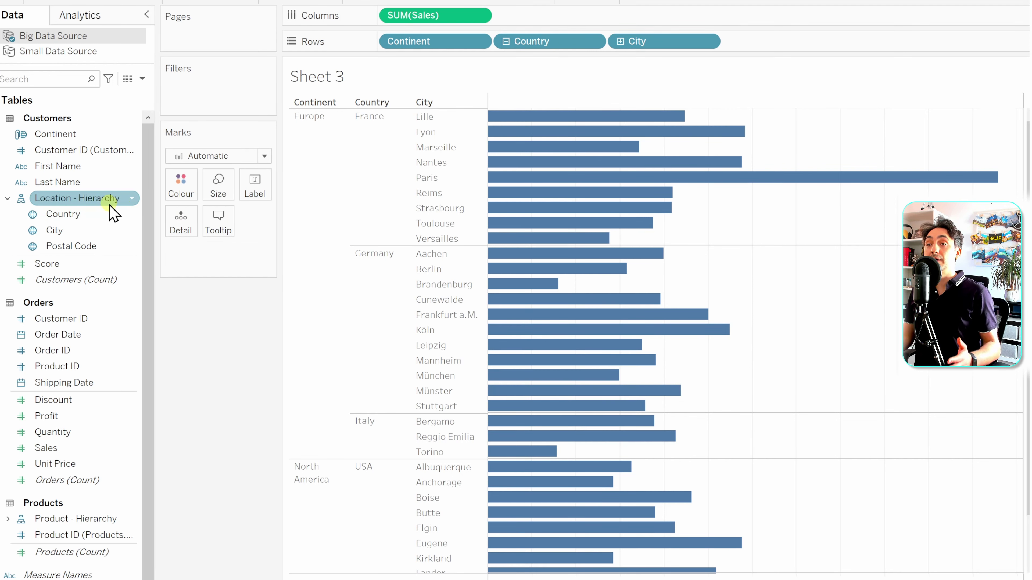
Place Continent above Country in the Location - Hierarchy and collapse the view's rows to the Continent level.
{"action": "left_click", "coordinate": [53, 135]}
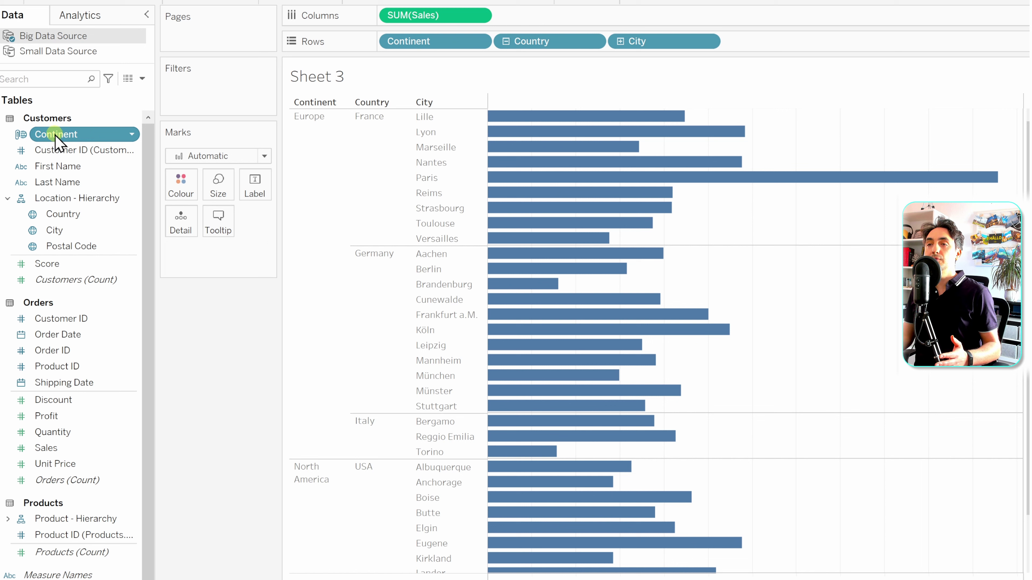
{"action": "left_click_drag", "start_coordinate": [54, 137], "coordinate": [89, 212]}
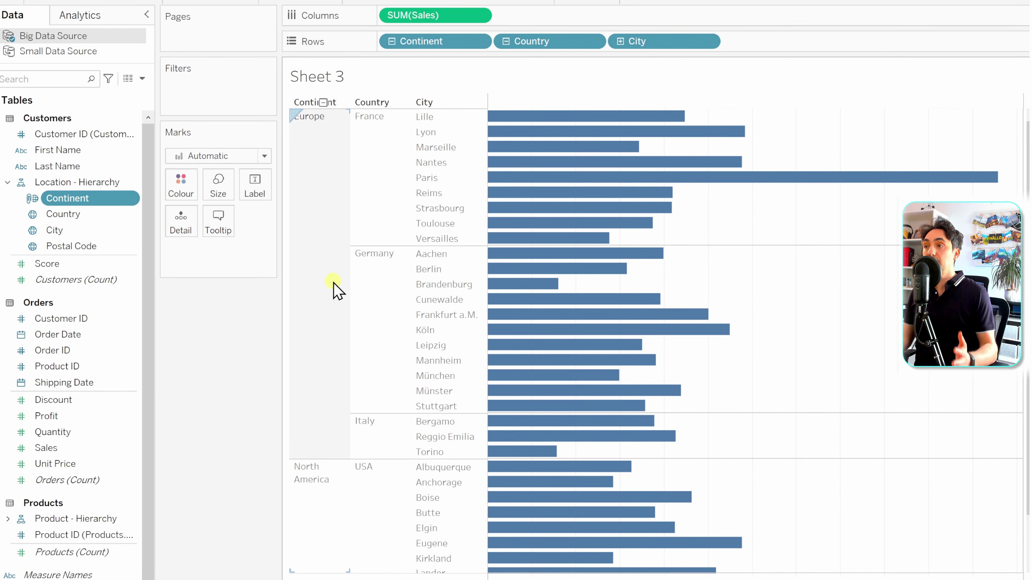
{"action": "left_click", "coordinate": [506, 41]}
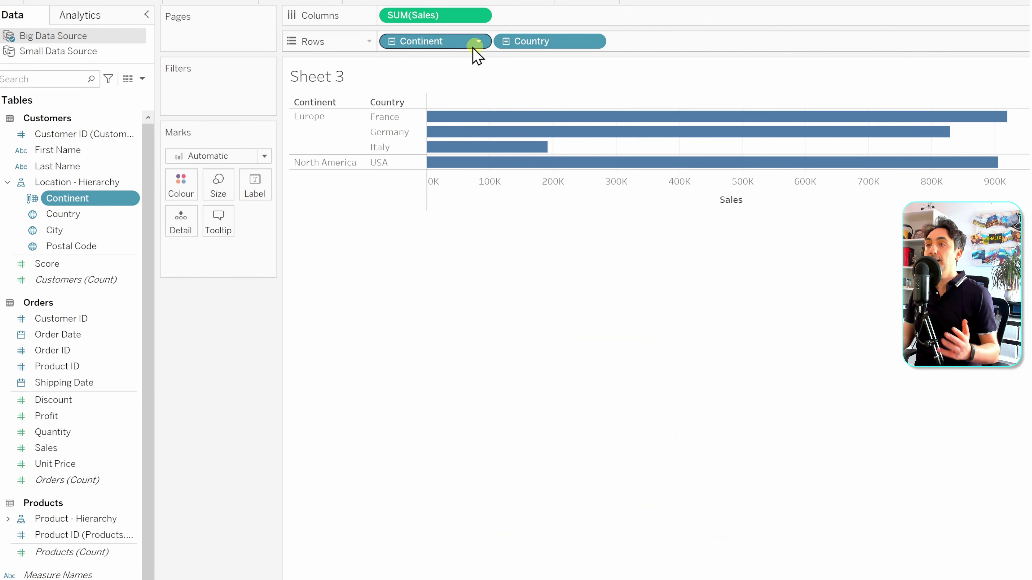
{"action": "left_click", "coordinate": [392, 42]}
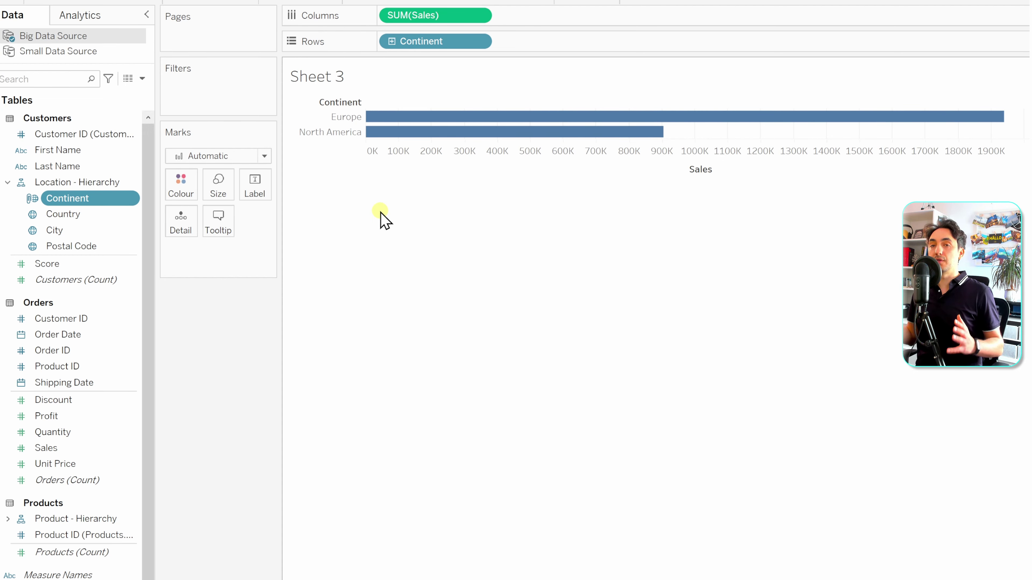
{"action": "left_click", "coordinate": [496, 303]}
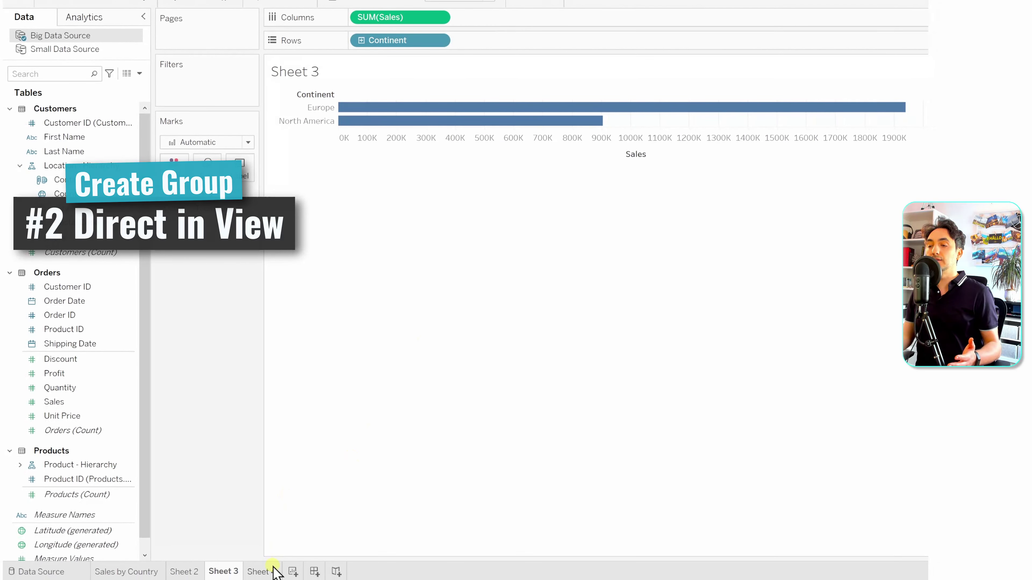
On Sheet 4, build a scatter plot of the sum of Profit against the sum of Sales, with the Customers table's Customer ID as detail.
{"action": "left_click", "coordinate": [273, 569]}
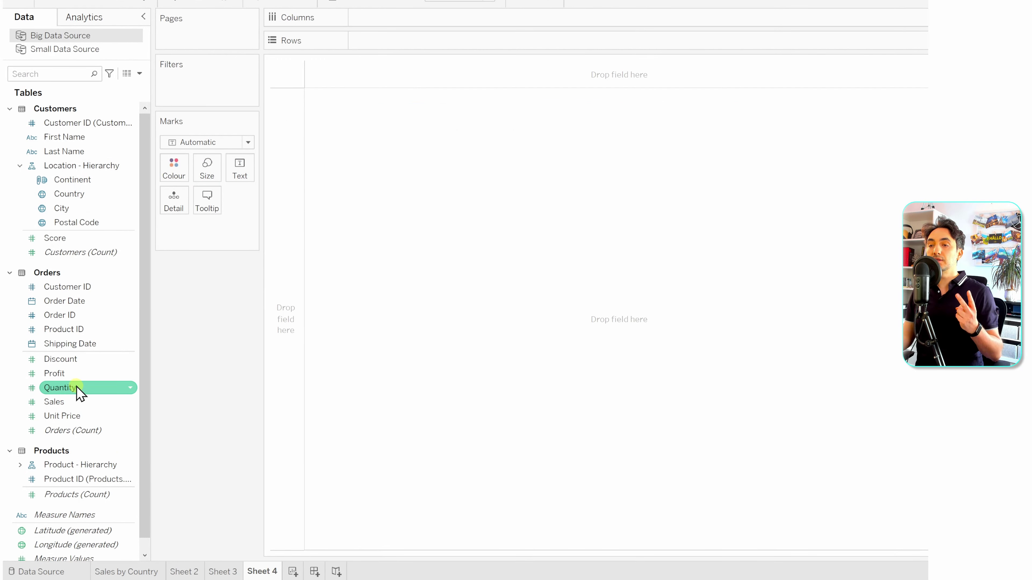
{"action": "left_click_drag", "start_coordinate": [67, 374], "coordinate": [380, 52]}
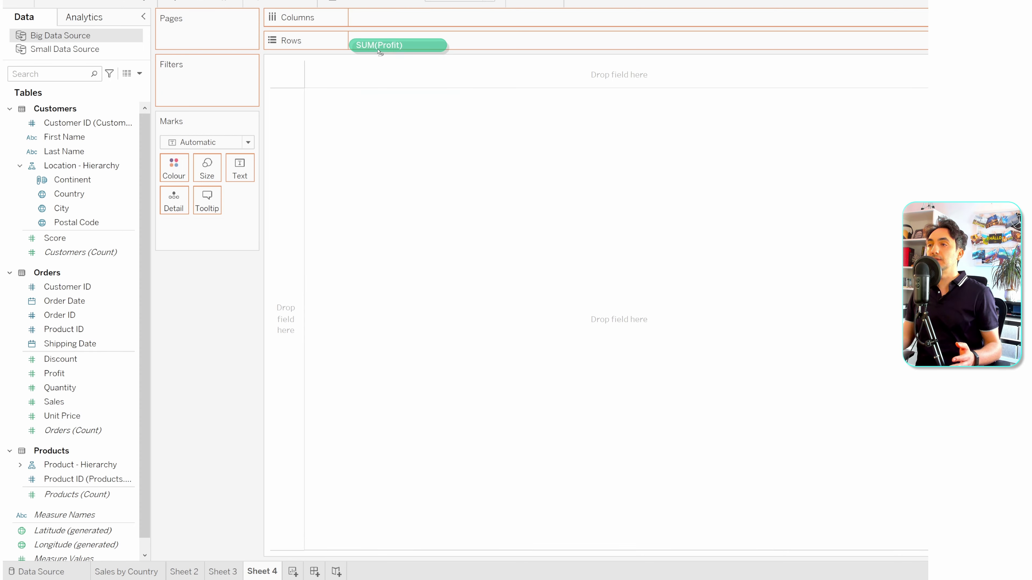
{"action": "left_click_drag", "start_coordinate": [57, 403], "coordinate": [385, 28]}
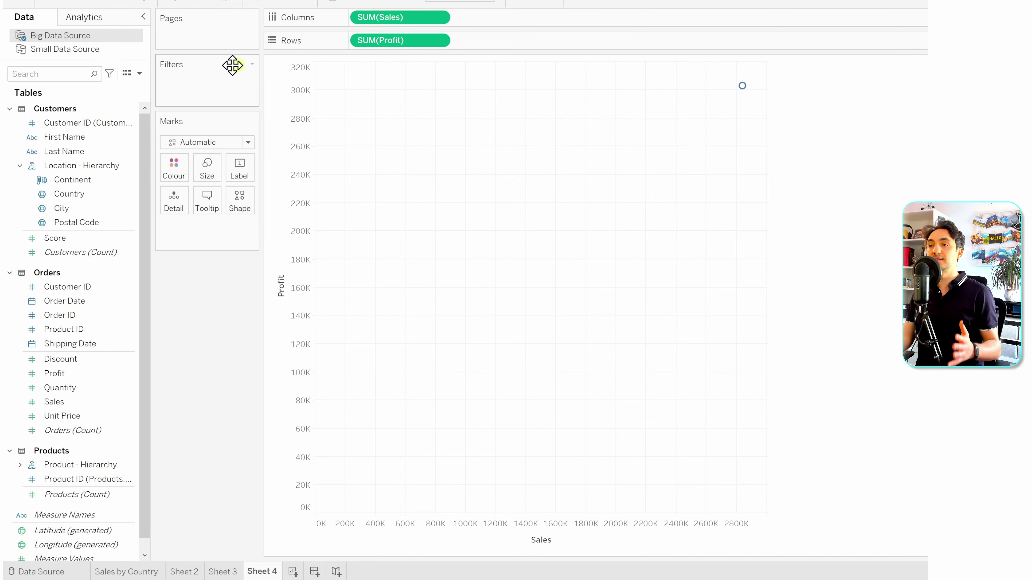
{"action": "left_click", "coordinate": [69, 123]}
{"action": "left_click_drag", "start_coordinate": [70, 125], "coordinate": [176, 204]}
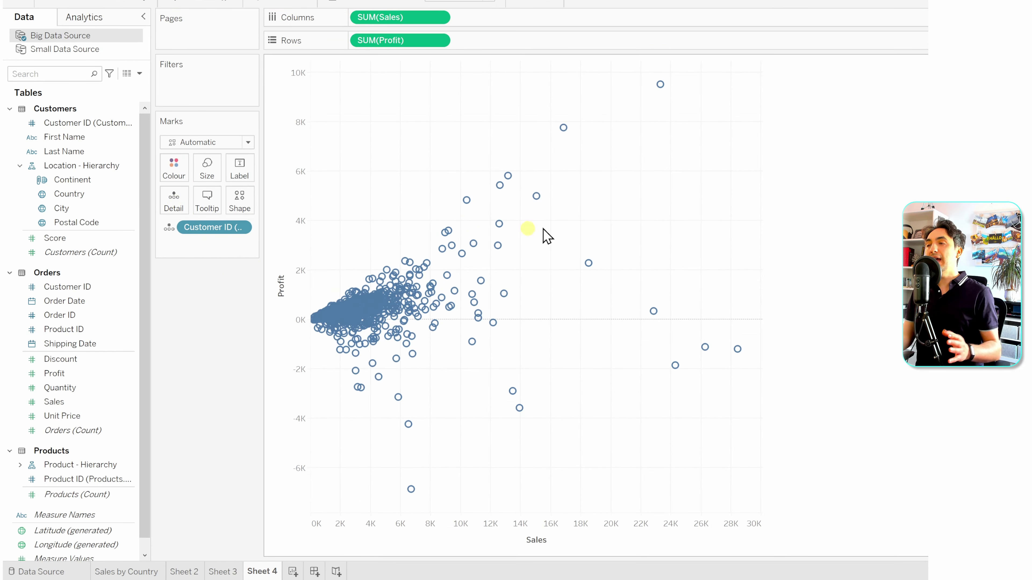
{"action": "mouse_move", "coordinate": [537, 198]}
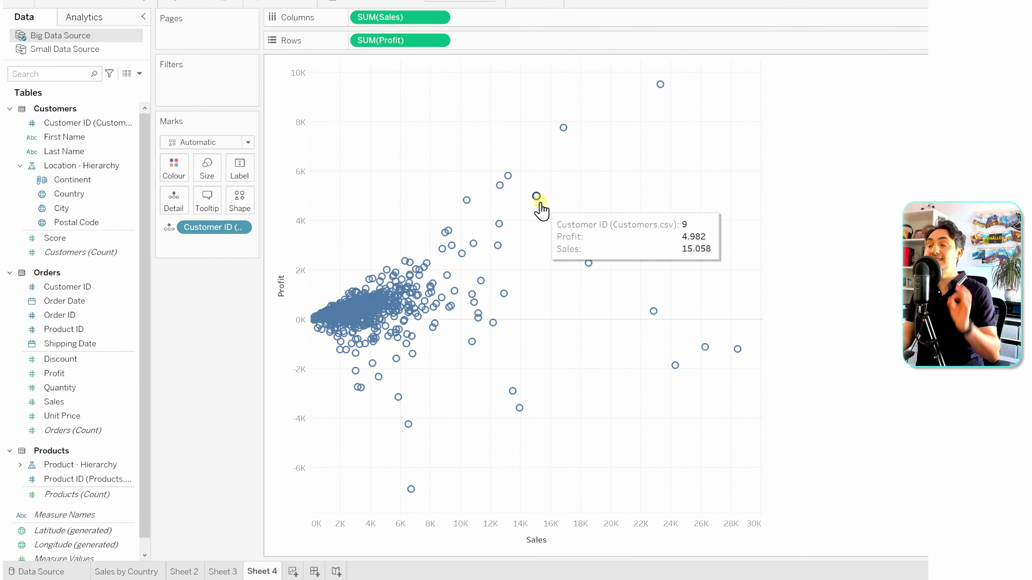
{"action": "mouse_move", "coordinate": [563, 128]}
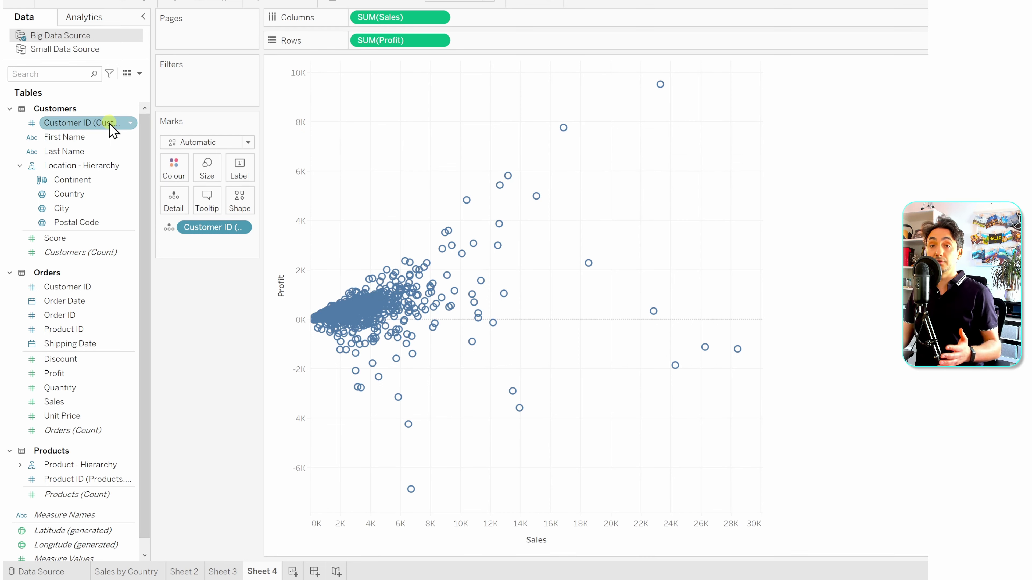
{"action": "right_click", "coordinate": [84, 122]}
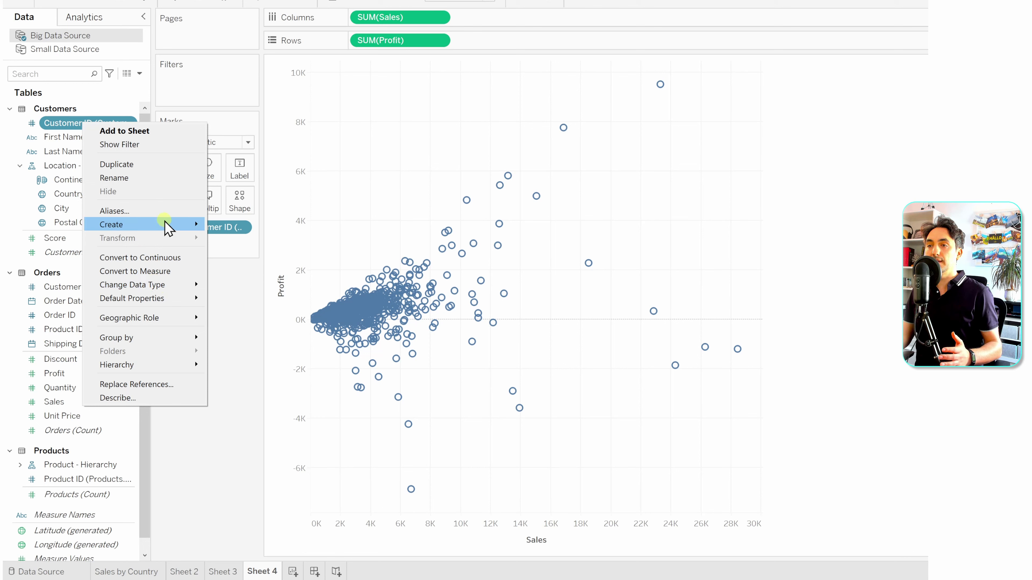
{"action": "mouse_move", "coordinate": [199, 230]}
{"action": "left_click", "coordinate": [234, 239]}
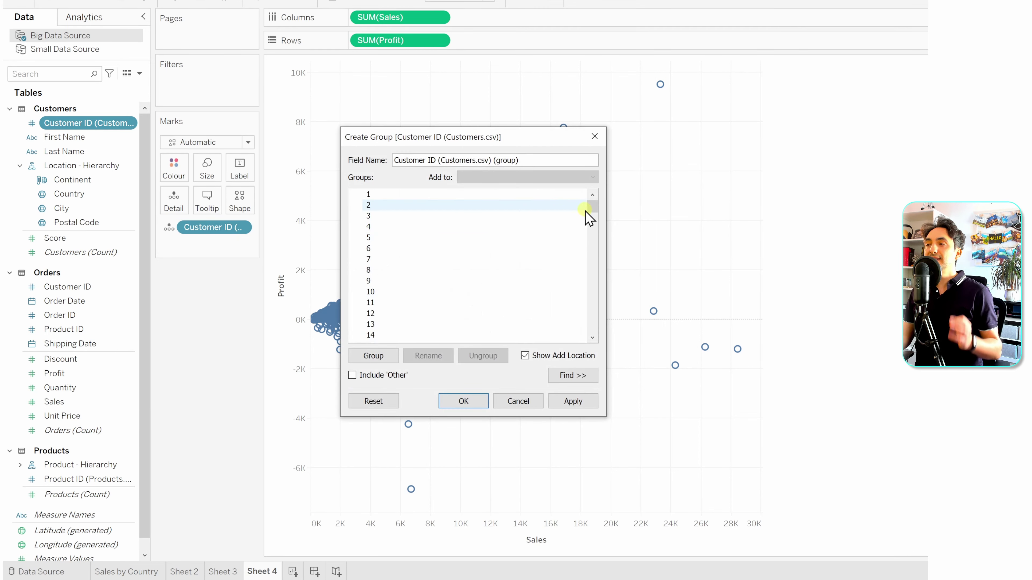
{"action": "left_click_drag", "start_coordinate": [589, 203], "coordinate": [592, 296]}
{"action": "left_click", "coordinate": [583, 315]}
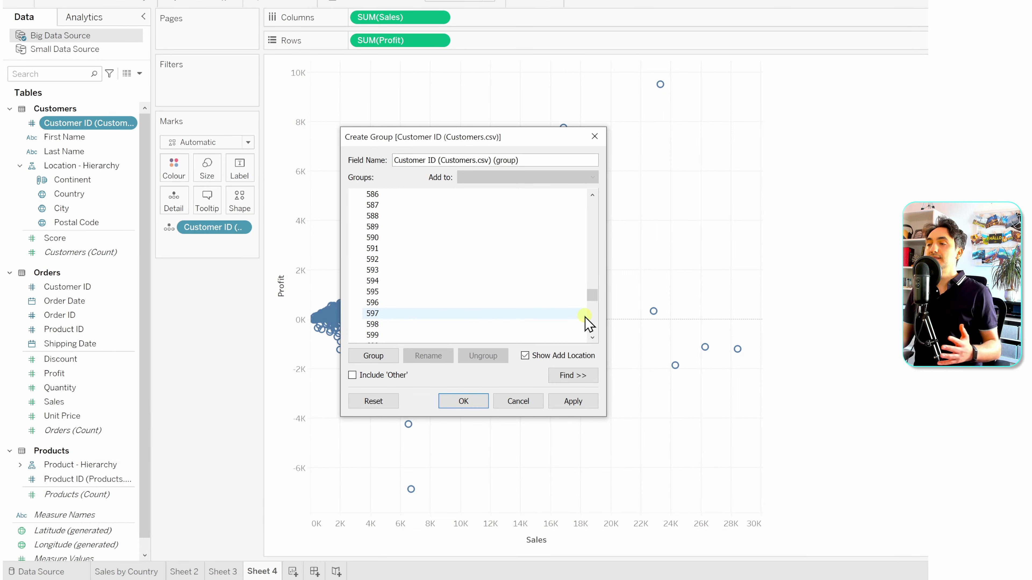
{"action": "left_click", "coordinate": [528, 401]}
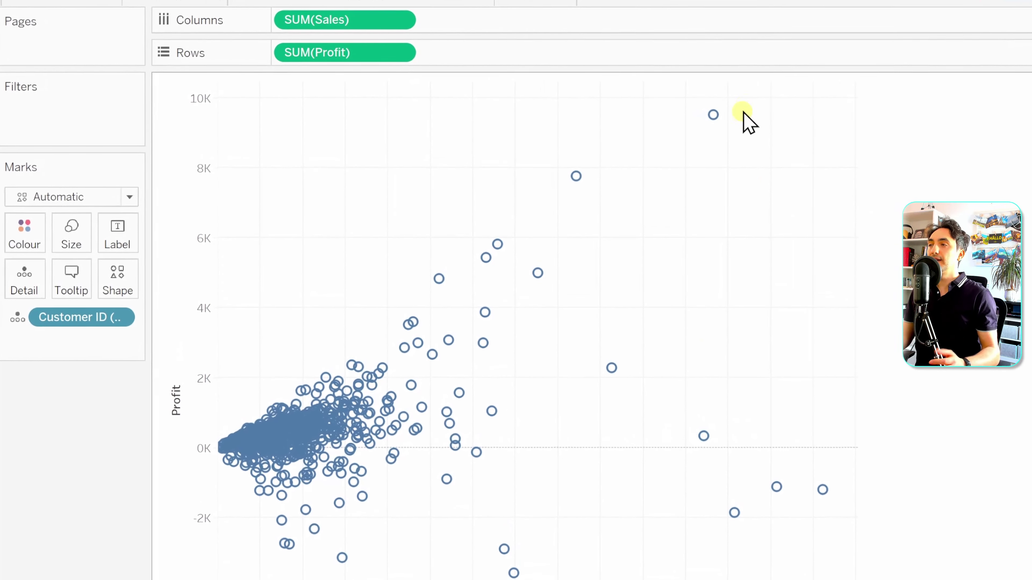
Group the customer marks with sales above about 12K and profit above about 2K directly in the scatter plot.
{"action": "left_click_drag", "start_coordinate": [746, 101], "coordinate": [475, 383]}
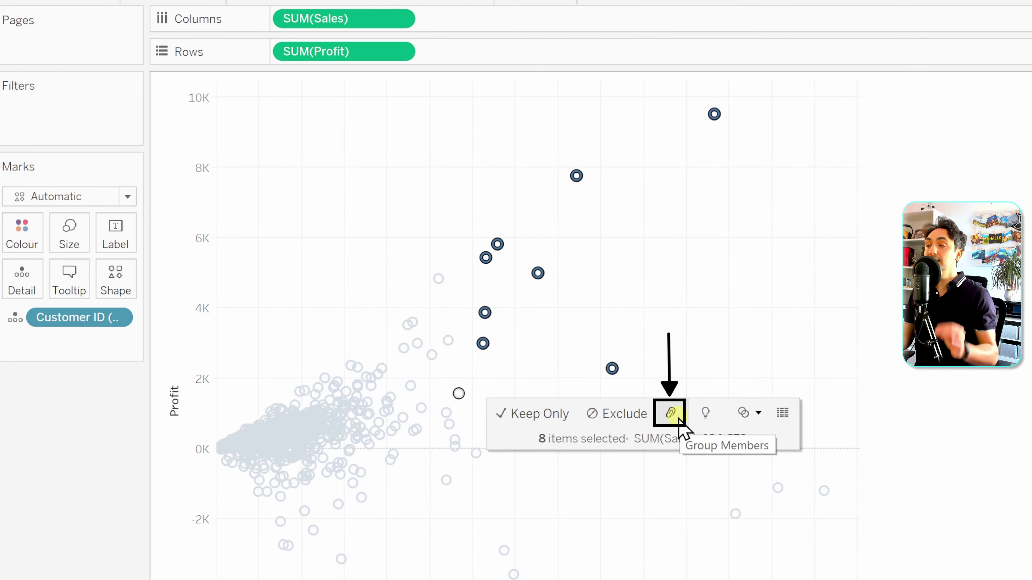
{"action": "left_click", "coordinate": [670, 414]}
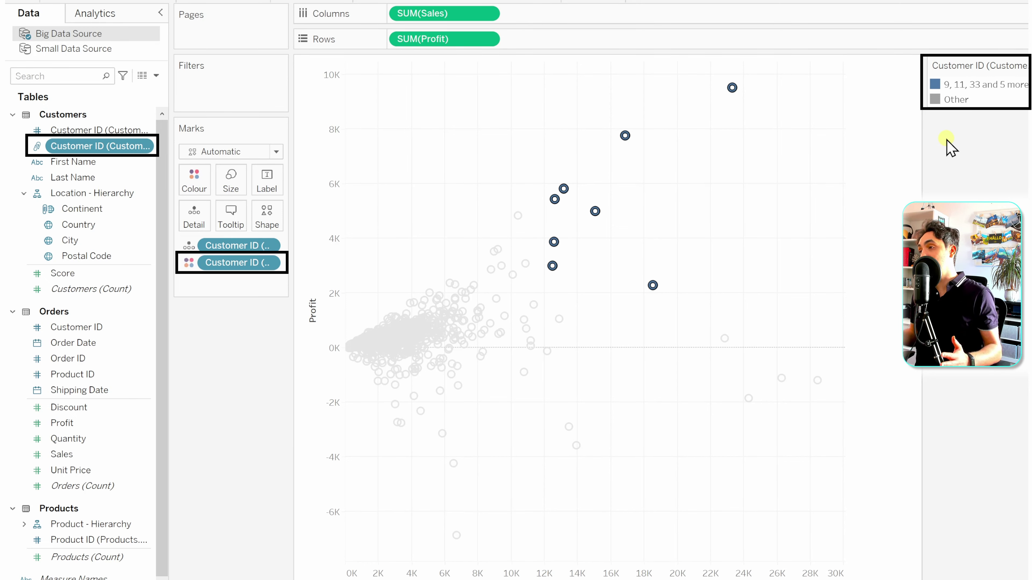
{"action": "left_click", "coordinate": [716, 223]}
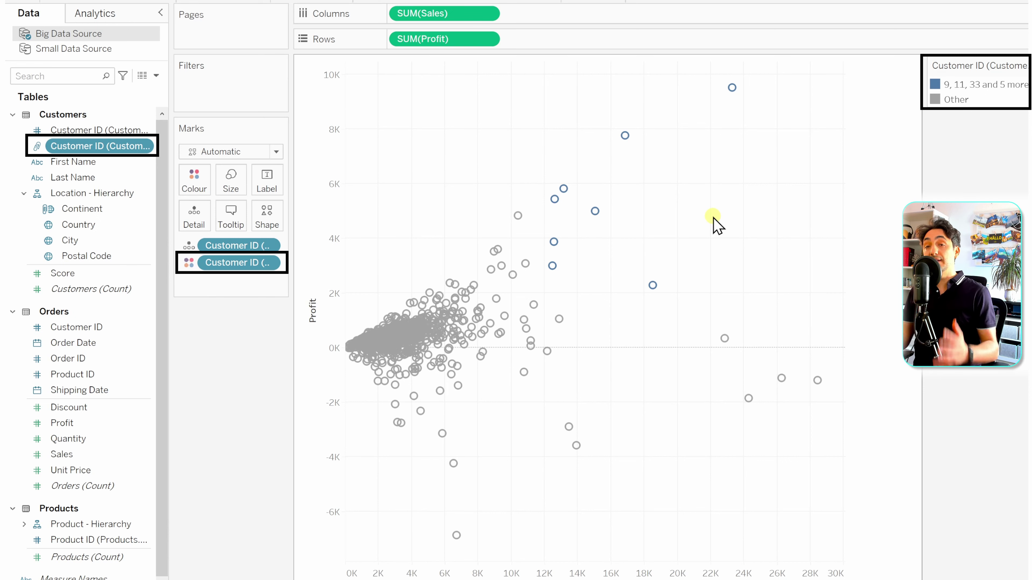
Rename the new Customer ID group field as Customer Group.
{"action": "left_click", "coordinate": [83, 146]}
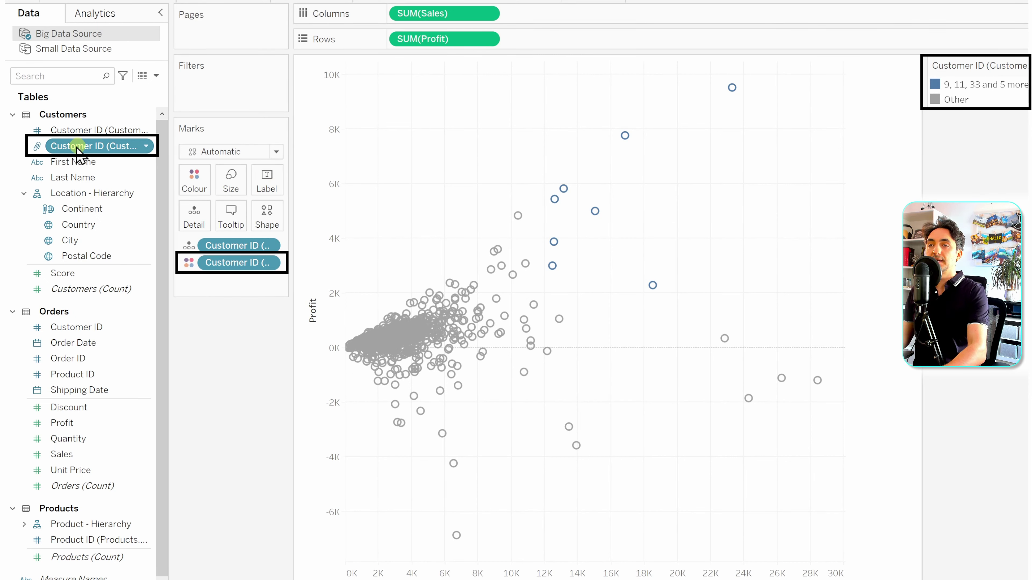
{"action": "type", "text": "Customer Group"}
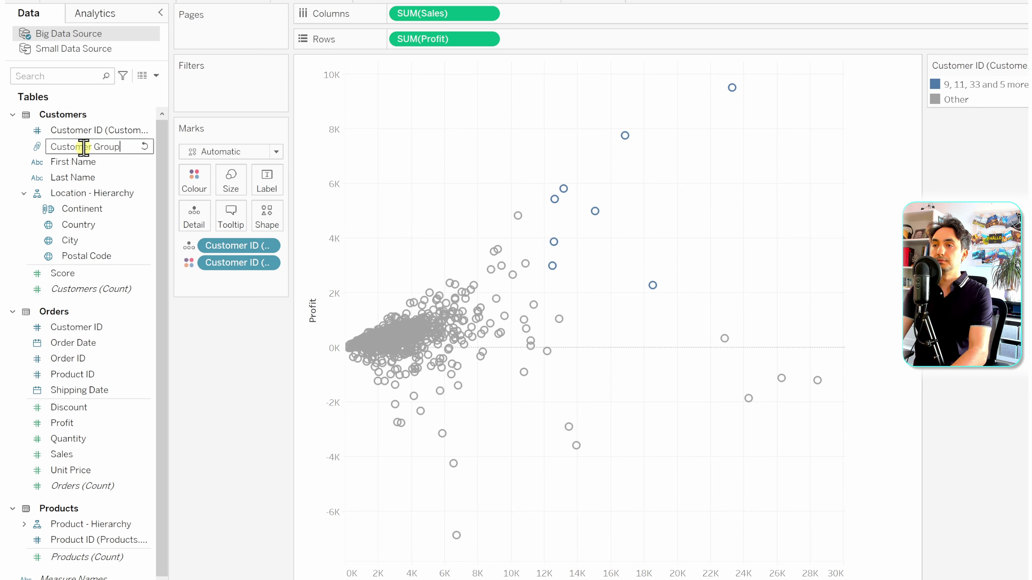
{"action": "key", "text": "Return"}
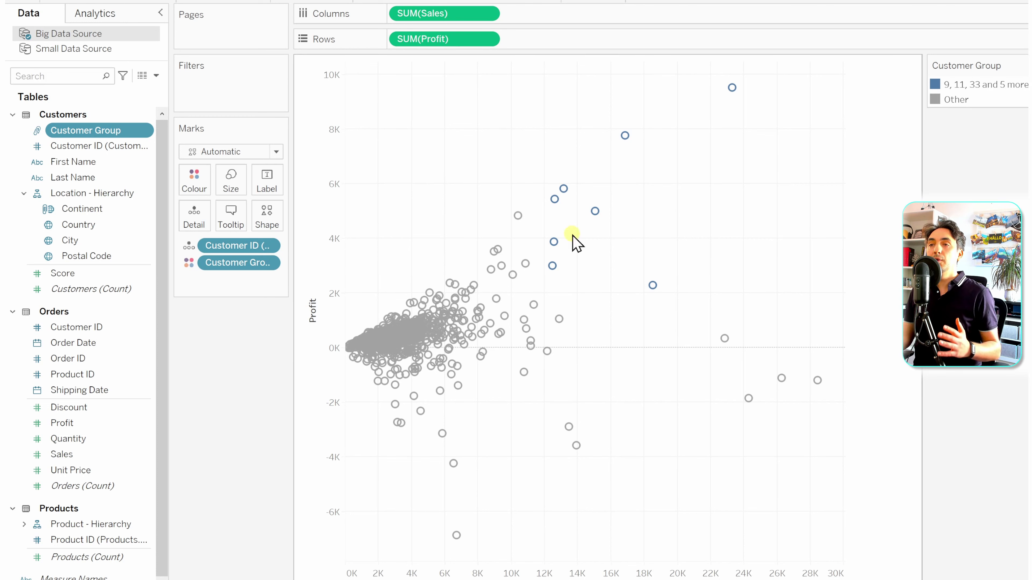
Edit Customer Group and rename its group "9, 11, 33 and 5 more" as High Performers.
{"action": "right_click", "coordinate": [109, 129]}
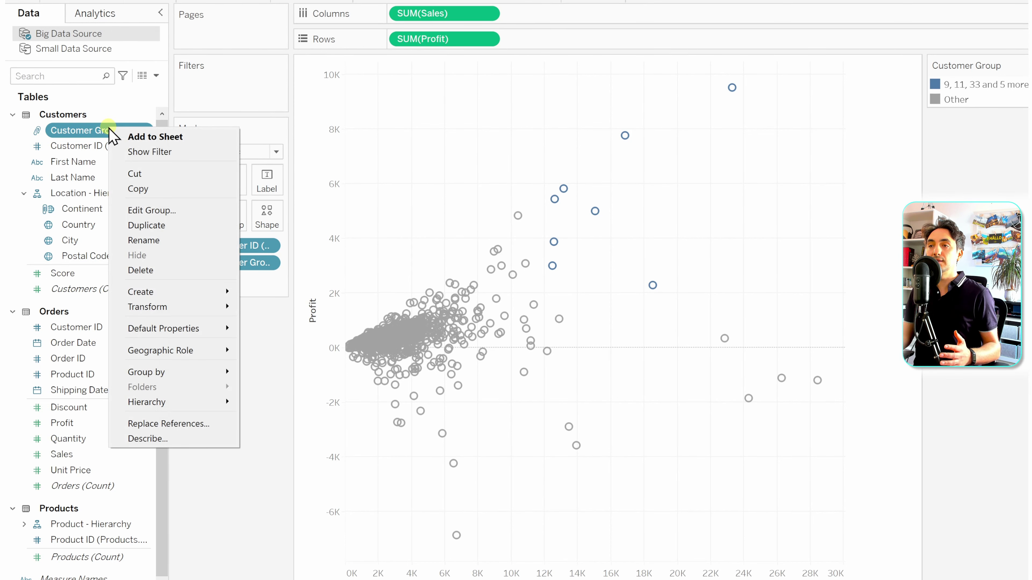
{"action": "left_click", "coordinate": [198, 211]}
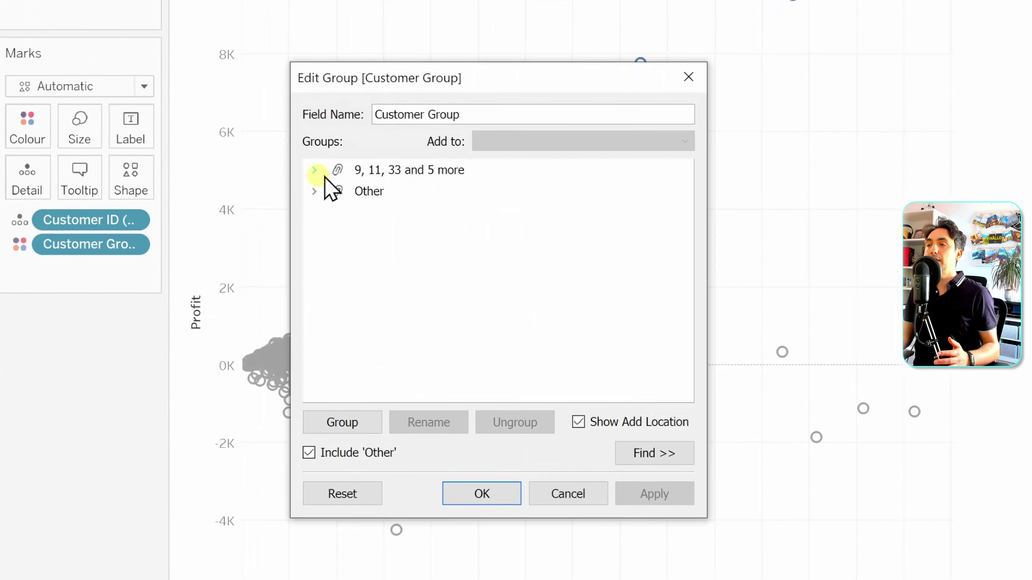
{"action": "left_click", "coordinate": [305, 166]}
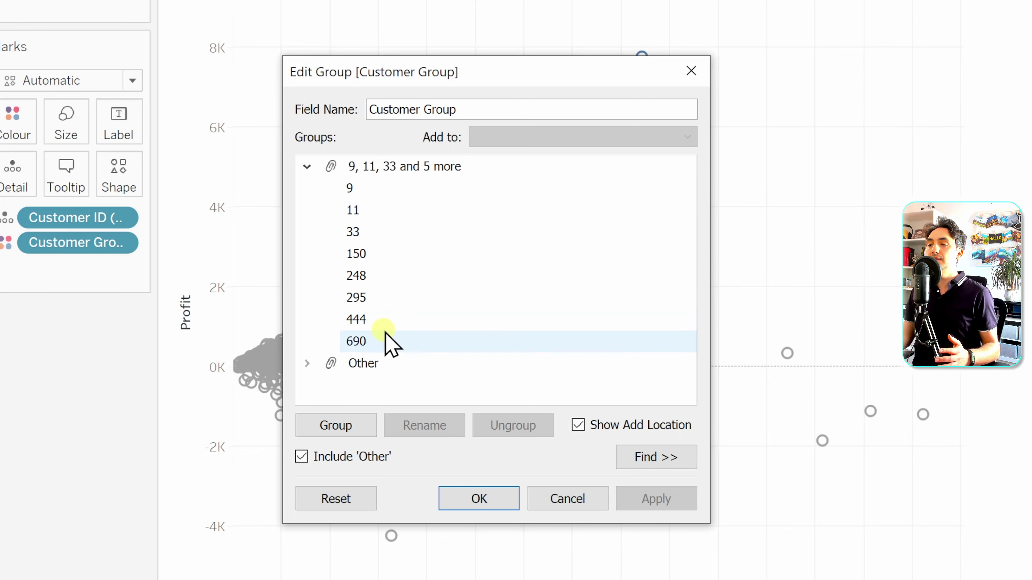
{"action": "left_click", "coordinate": [399, 183]}
{"action": "left_click", "coordinate": [402, 170]}
{"action": "right_click", "coordinate": [403, 170]}
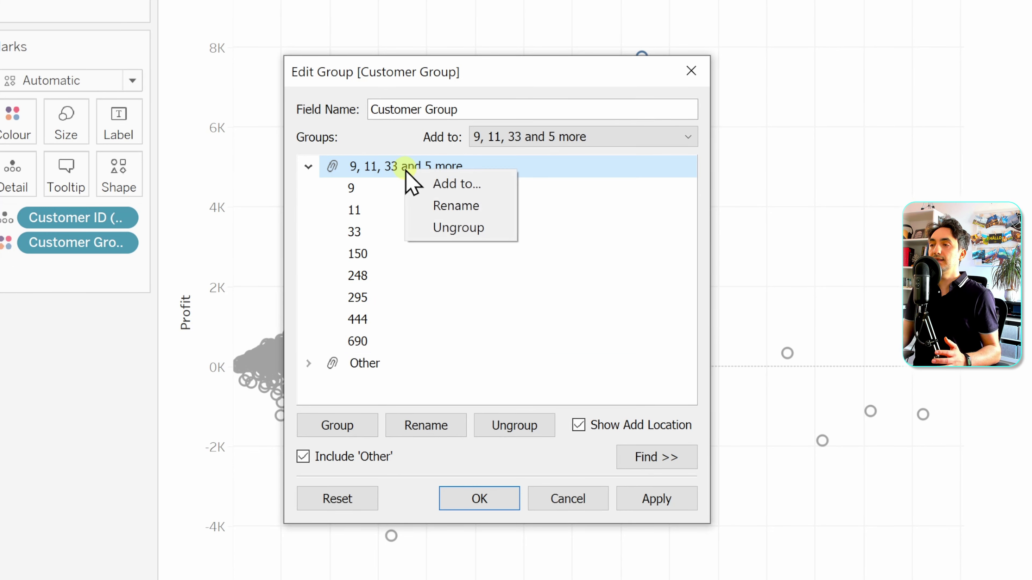
{"action": "left_click", "coordinate": [460, 205]}
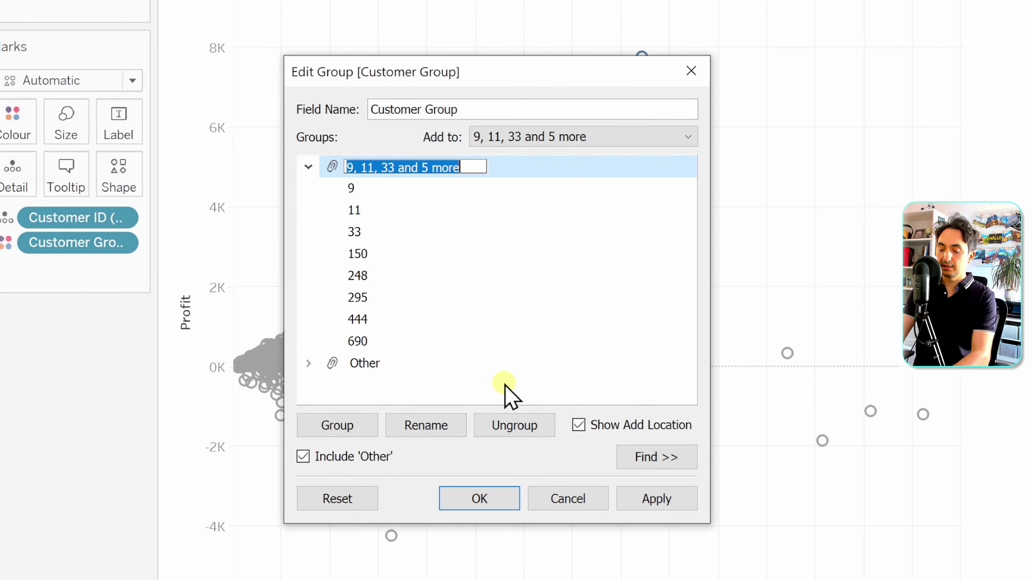
{"action": "type", "text": "High Perform"}
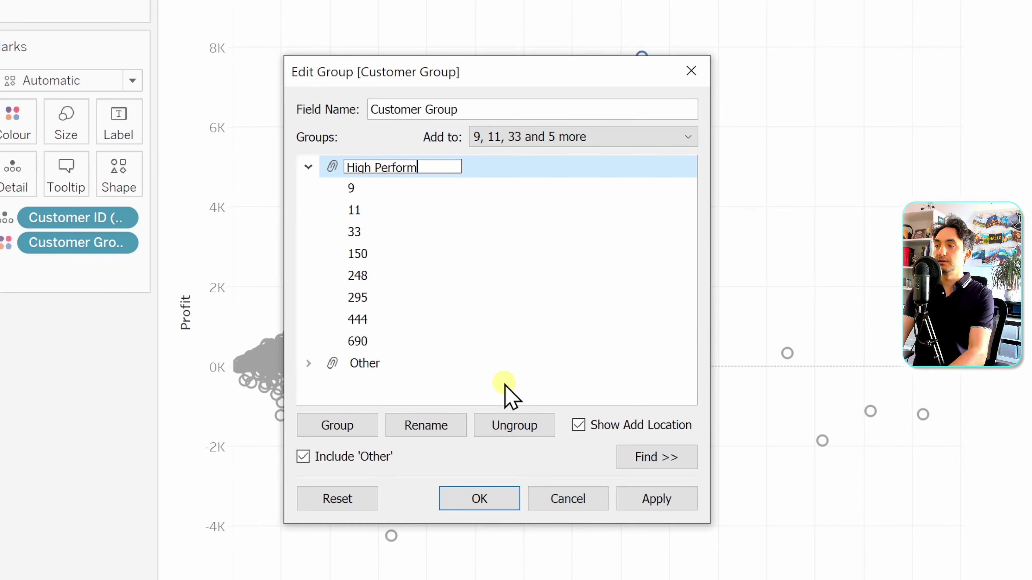
{"action": "type", "text": "ers"}
{"action": "key", "text": "Return"}
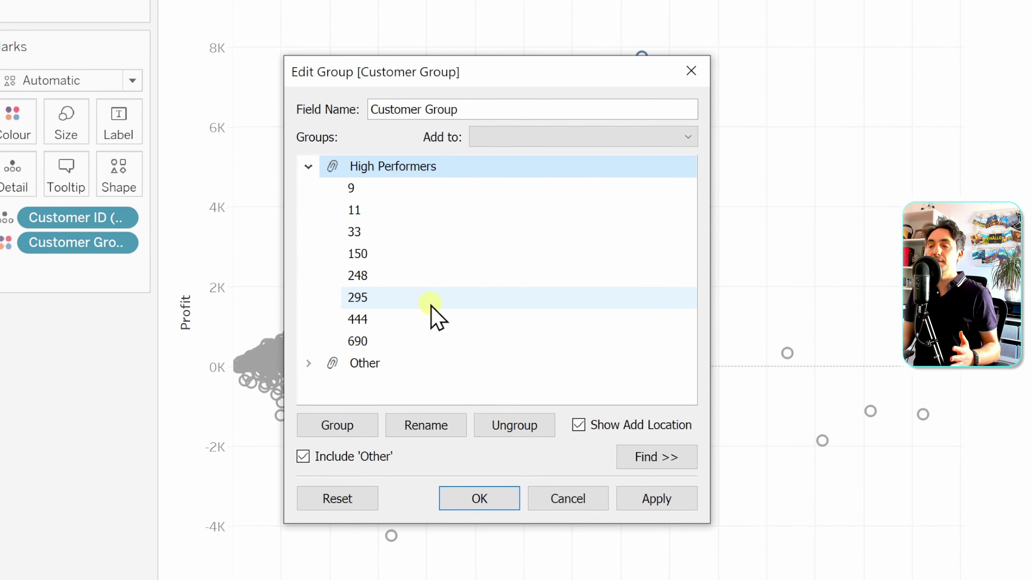
Expand the Other group to review its members and accept the Customer Group changes.
{"action": "left_click", "coordinate": [309, 363]}
{"action": "scroll", "coordinate": [453, 370], "scroll_direction": "down", "scroll_amount": 4}
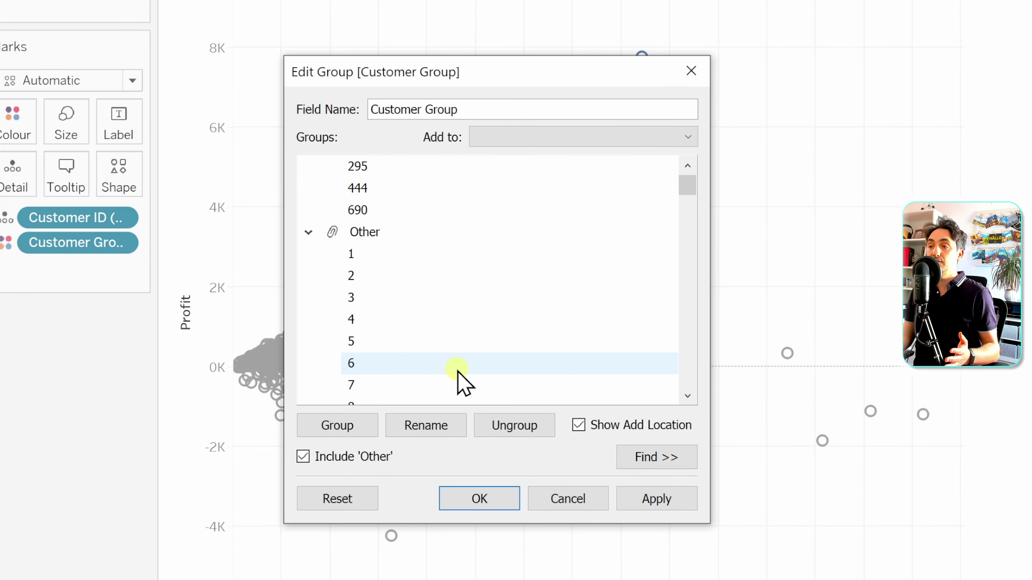
{"action": "scroll", "coordinate": [458, 372], "scroll_direction": "up", "scroll_amount": 2}
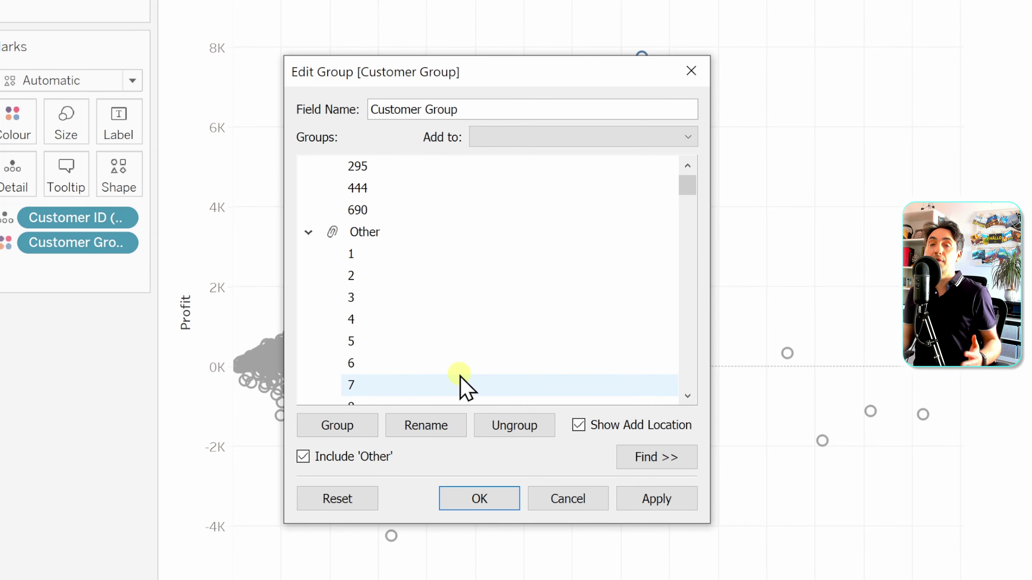
{"action": "left_click", "coordinate": [499, 501]}
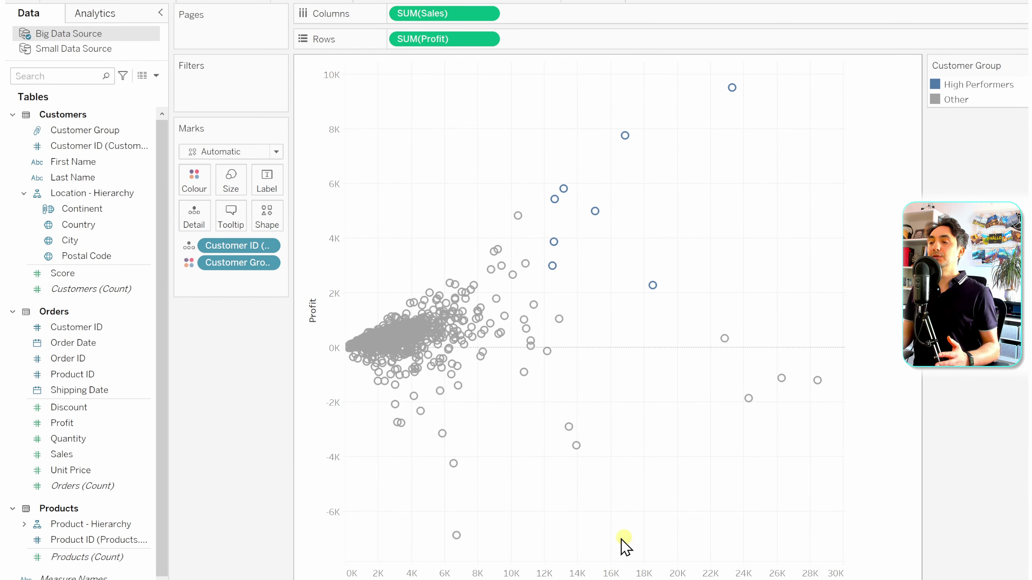
Group the customer marks with profit below about -2K and sales under about 16K directly in the scatter plot.
{"action": "left_click_drag", "start_coordinate": [608, 543], "coordinate": [367, 401]}
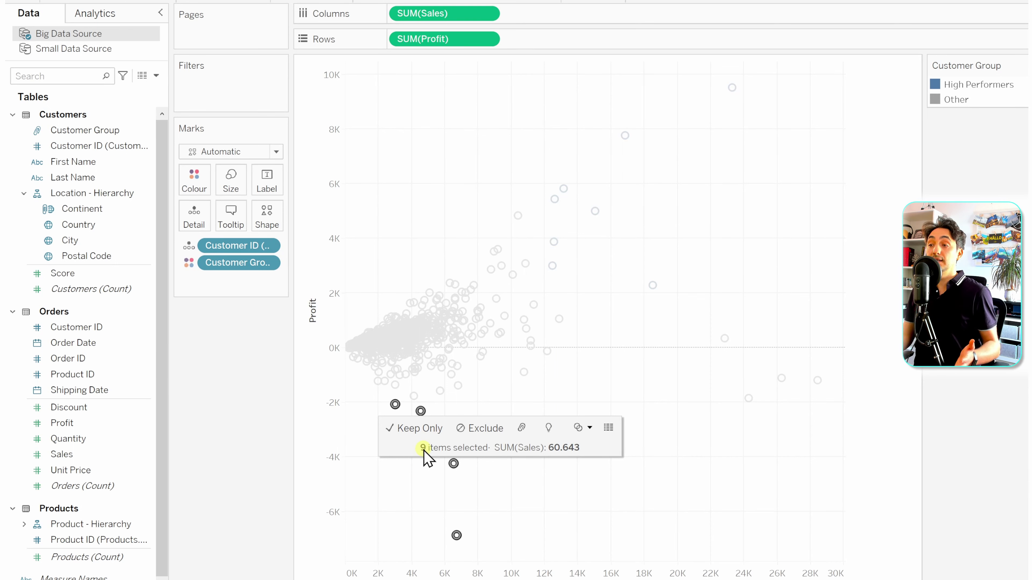
{"action": "left_click", "coordinate": [524, 430]}
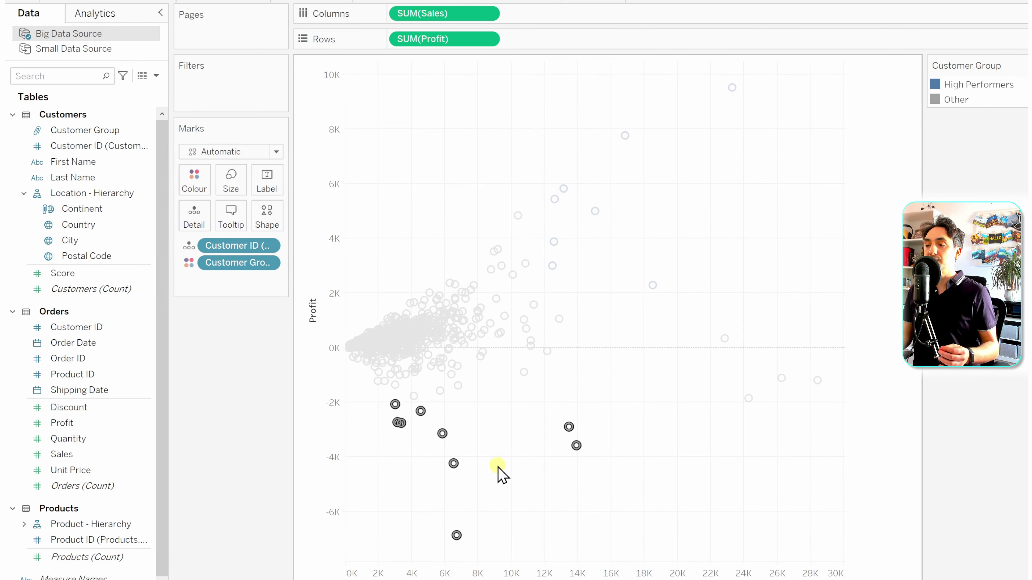
{"action": "right_click", "coordinate": [453, 464]}
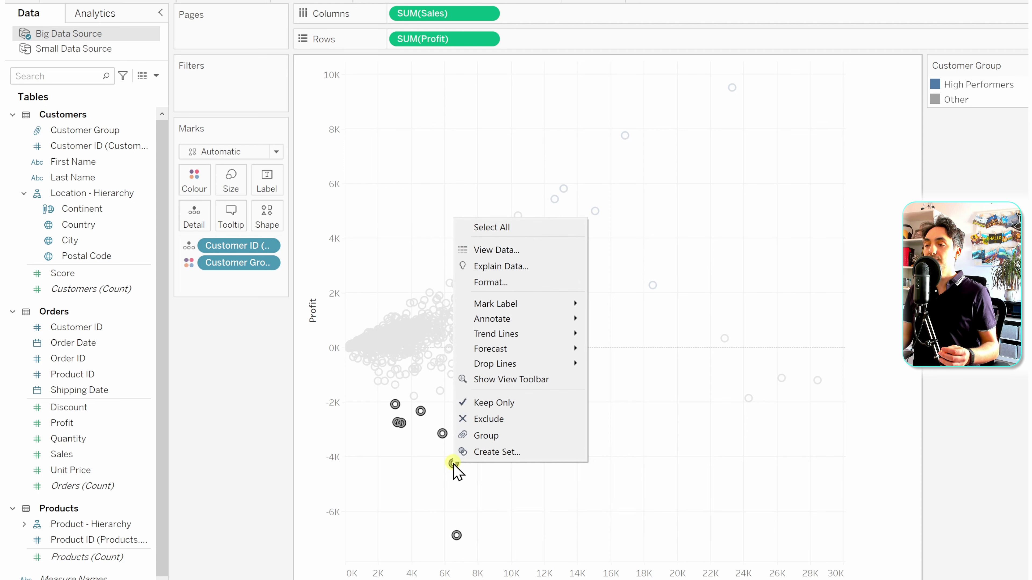
{"action": "left_click", "coordinate": [546, 436]}
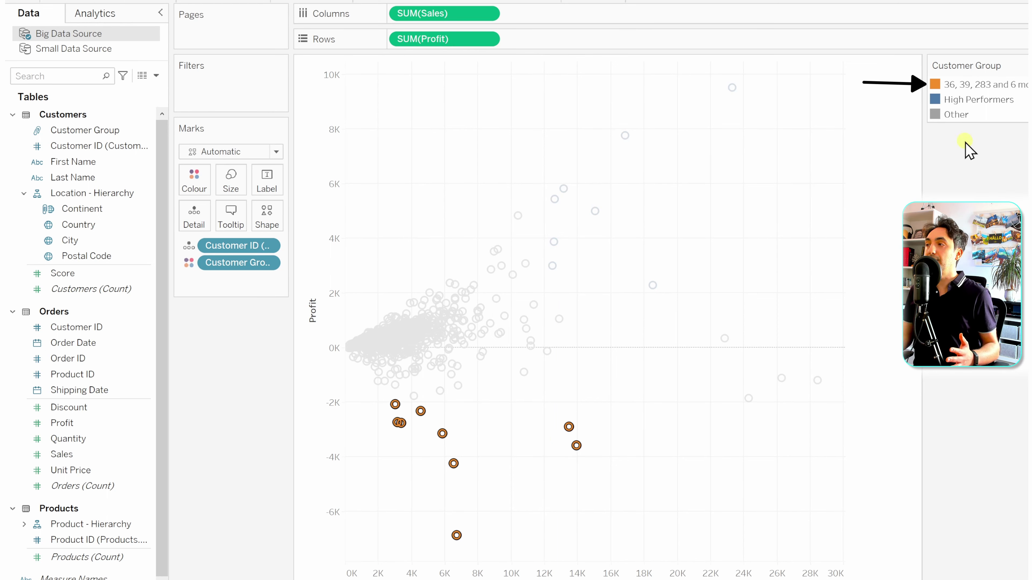
{"action": "left_click", "coordinate": [974, 150]}
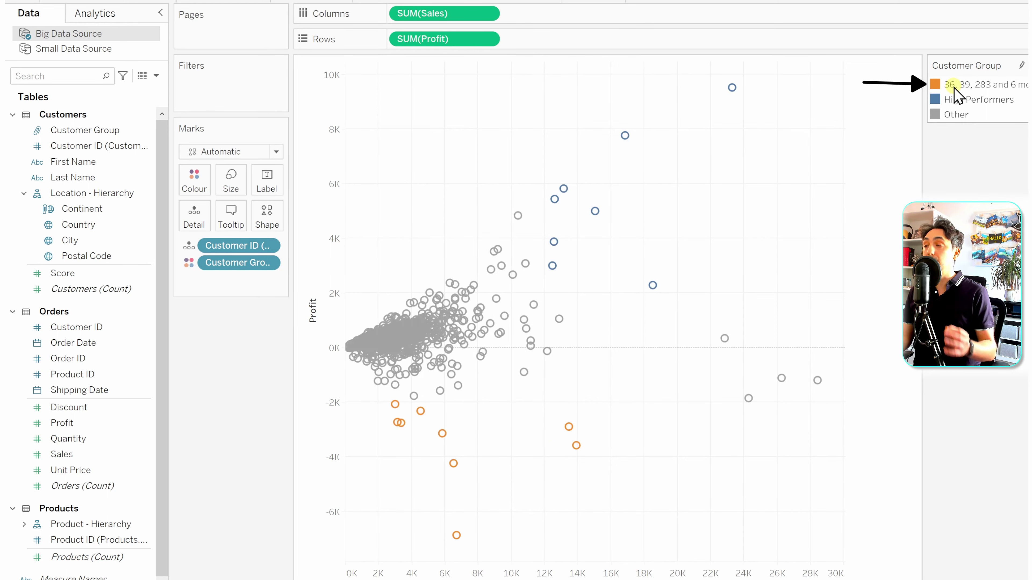
Edit Customer Group, rename its group "36, 39, 283 and 6 more" as Low Performers, and accept the changes.
{"action": "left_click", "coordinate": [985, 99]}
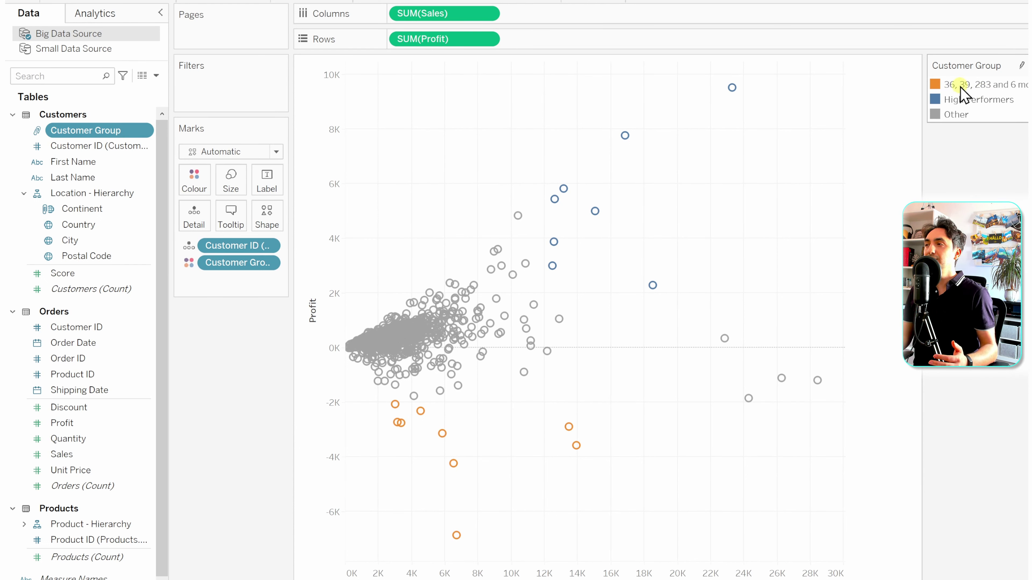
{"action": "right_click", "coordinate": [113, 131]}
{"action": "left_click", "coordinate": [188, 212]}
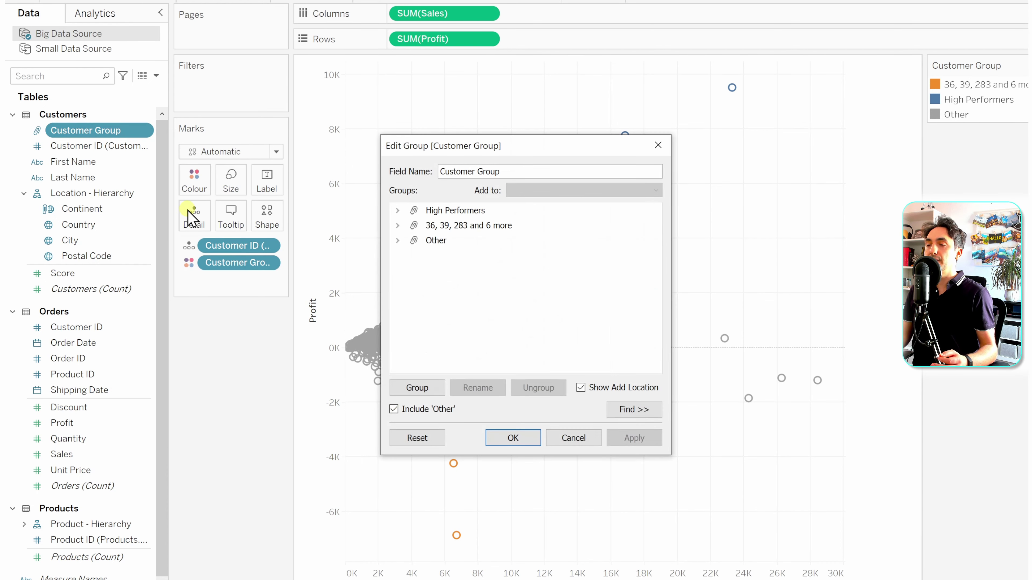
{"action": "left_click", "coordinate": [463, 226]}
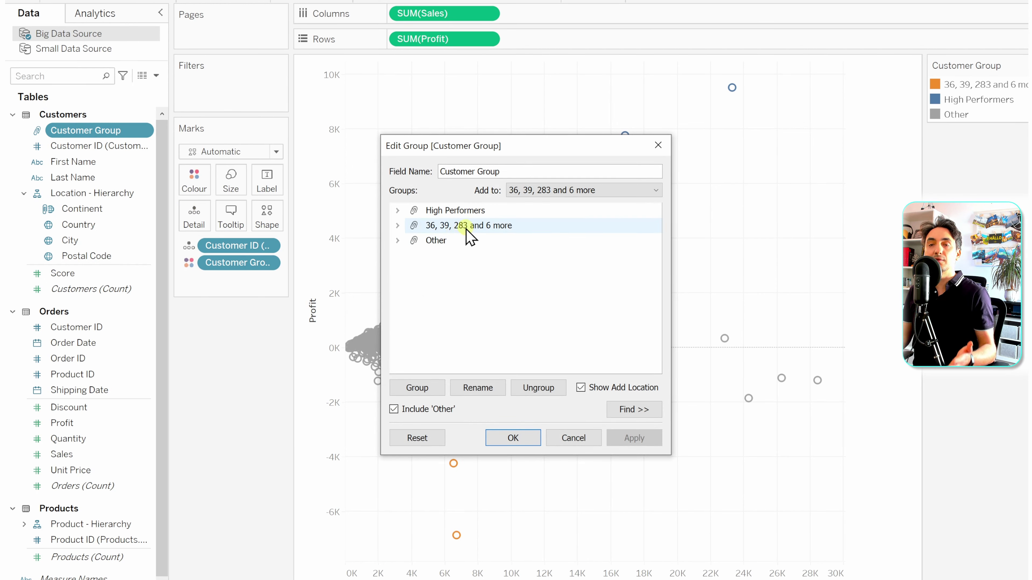
{"action": "right_click", "coordinate": [466, 227]}
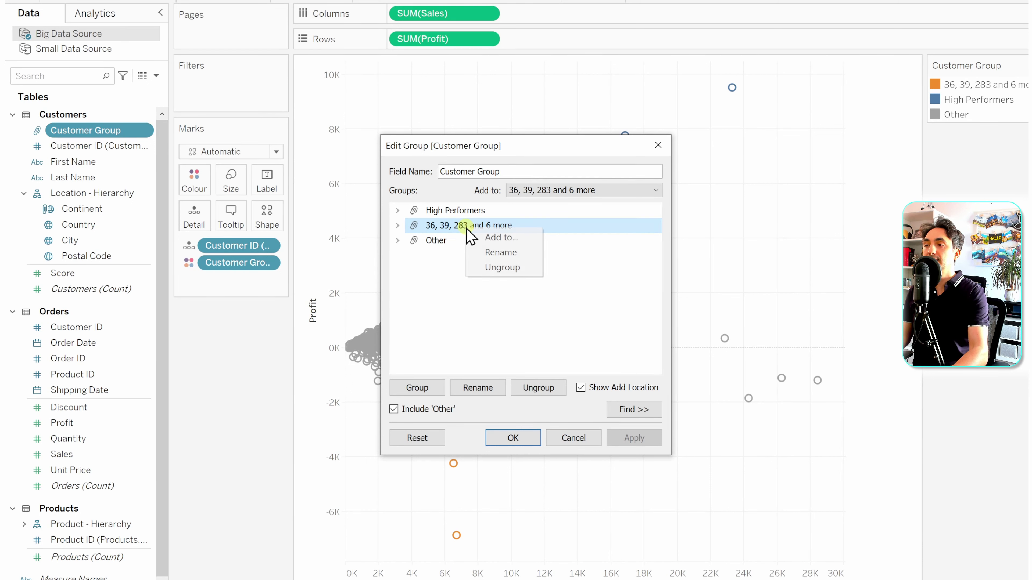
{"action": "left_click", "coordinate": [507, 254]}
{"action": "type", "text": "Low"}
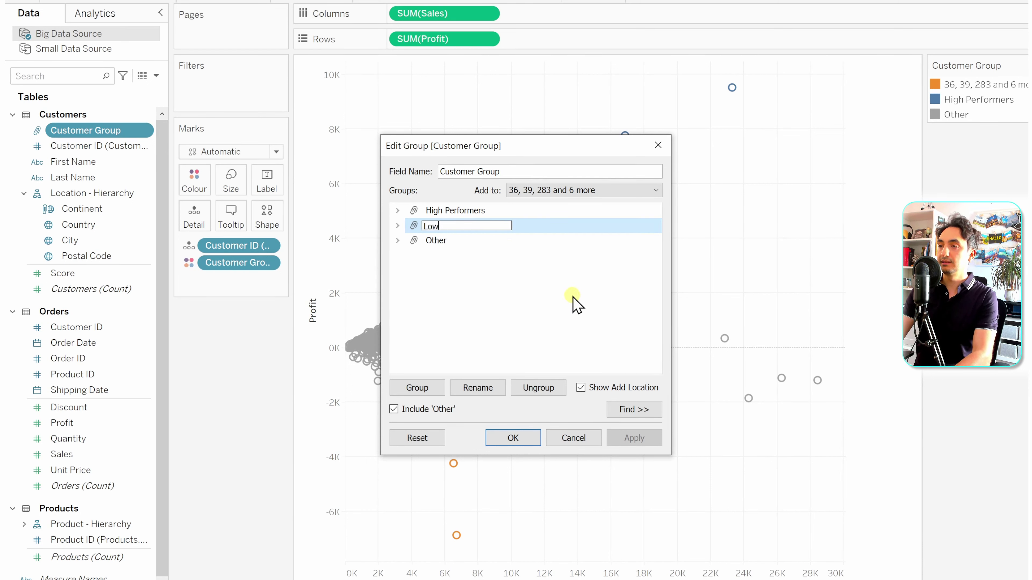
{"action": "type", "text": " Perfom"}
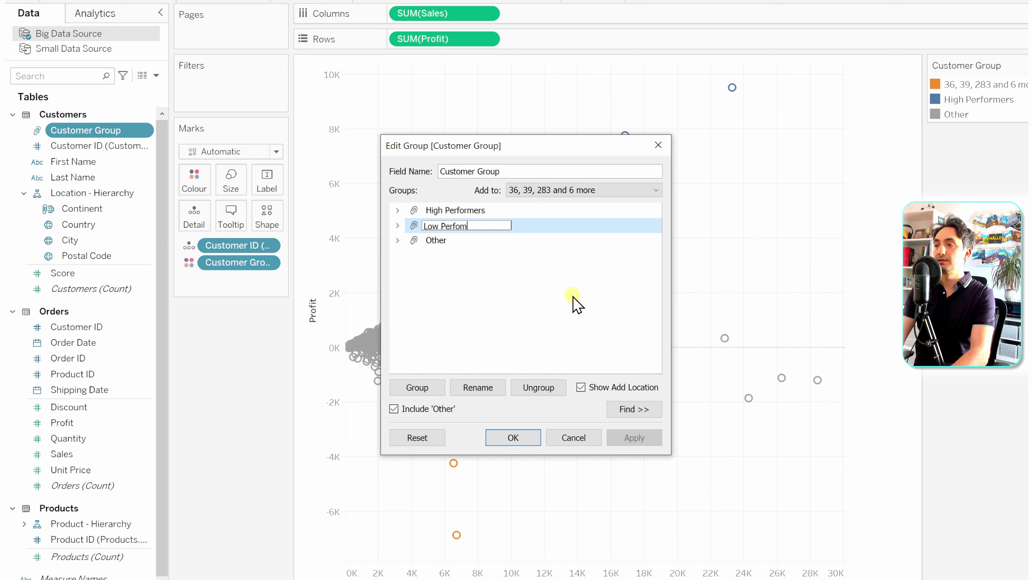
{"action": "key", "text": "BackSpace"}
{"action": "type", "text": "rmers"}
{"action": "key", "text": "Return"}
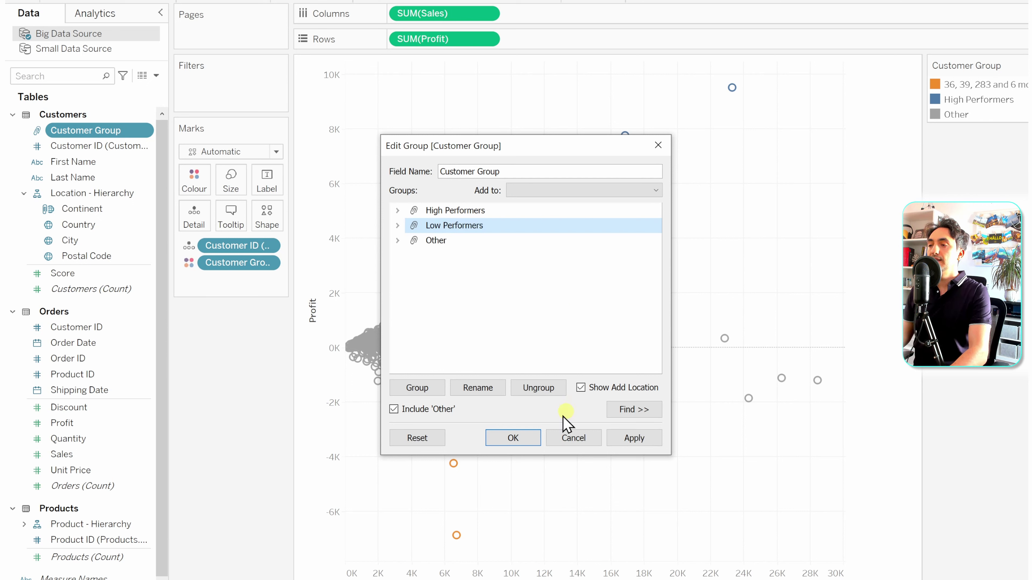
{"action": "left_click", "coordinate": [512, 438]}
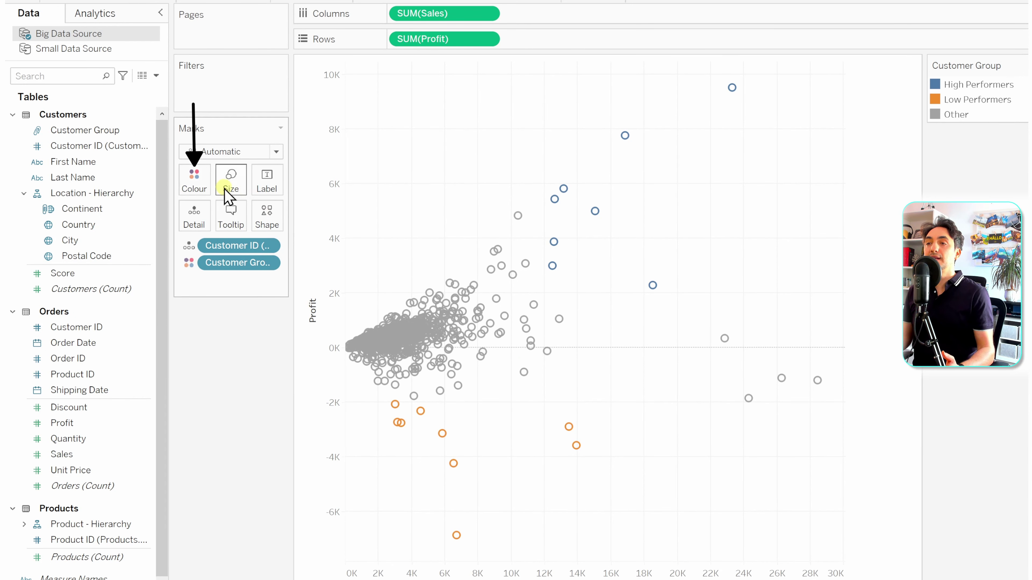
Edit the Customer Group mark colours, assigning green to High Performers and red to Low Performers.
{"action": "left_click", "coordinate": [203, 190]}
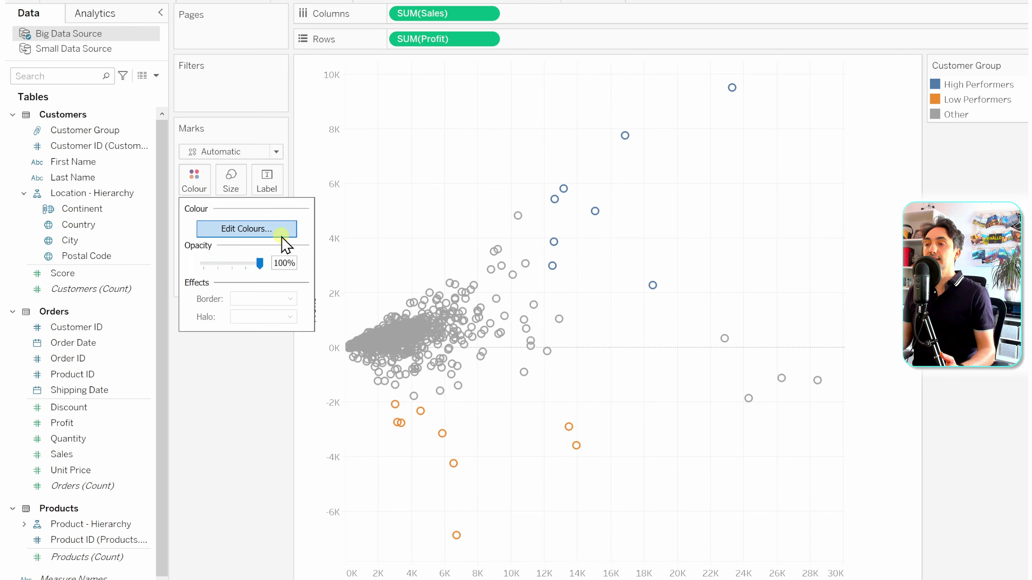
{"action": "left_click", "coordinate": [271, 233]}
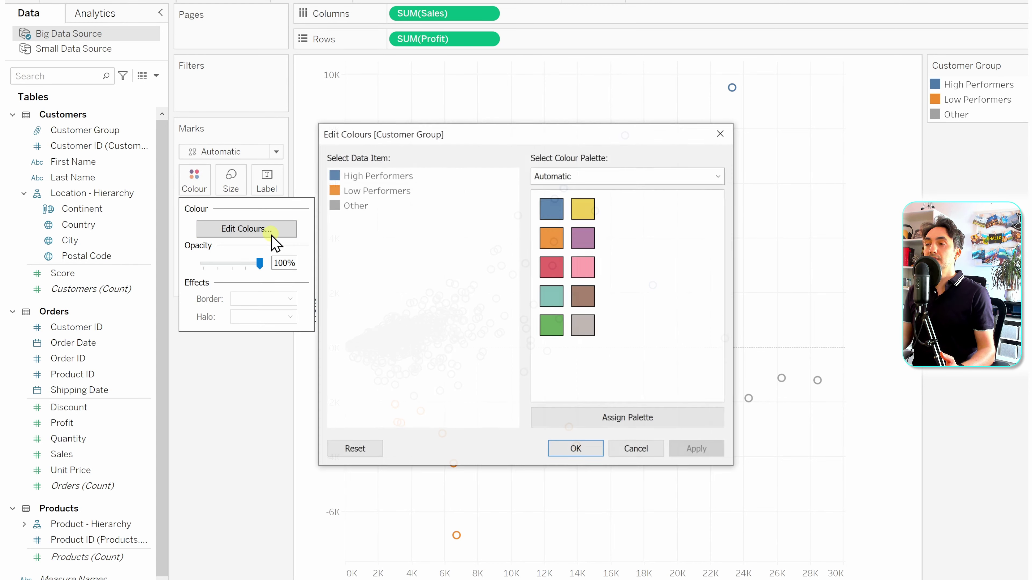
{"action": "left_click", "coordinate": [396, 177]}
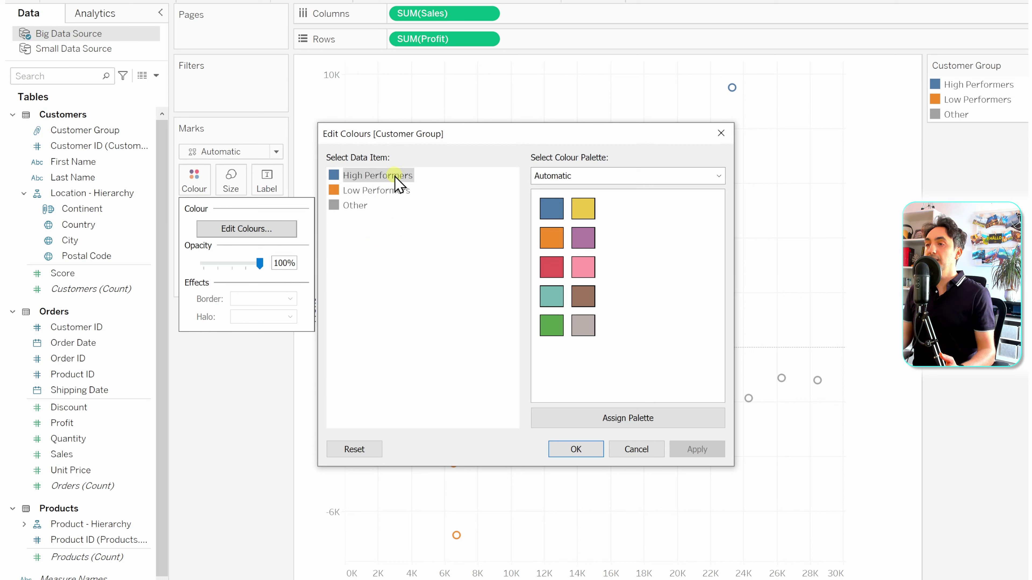
{"action": "left_click", "coordinate": [551, 324]}
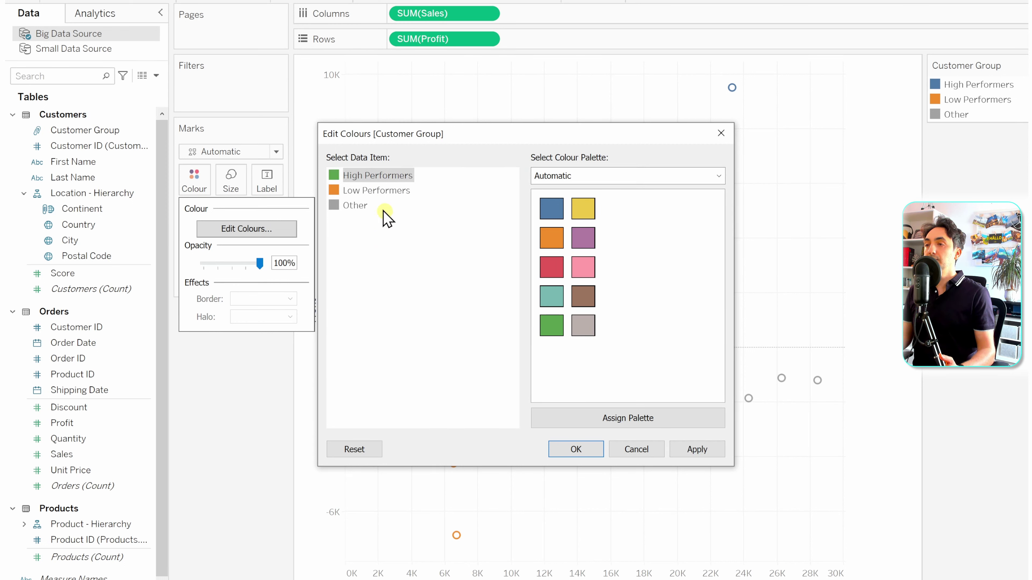
{"action": "left_click", "coordinate": [373, 191]}
{"action": "left_click", "coordinate": [554, 276]}
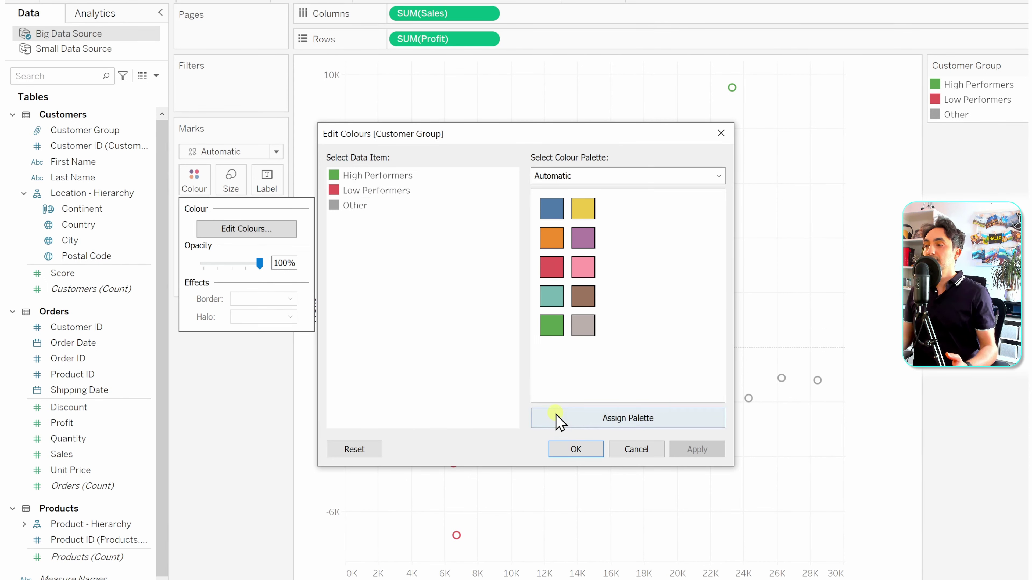
{"action": "left_click", "coordinate": [577, 450]}
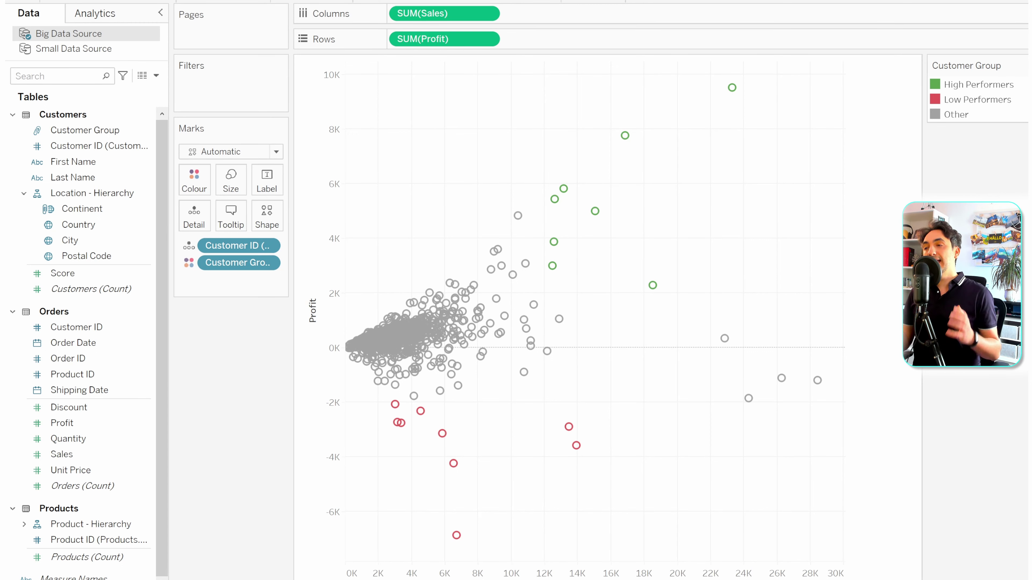
Show a filter for the Customer Group field next to the scatter plot.
{"action": "left_click", "coordinate": [85, 130]}
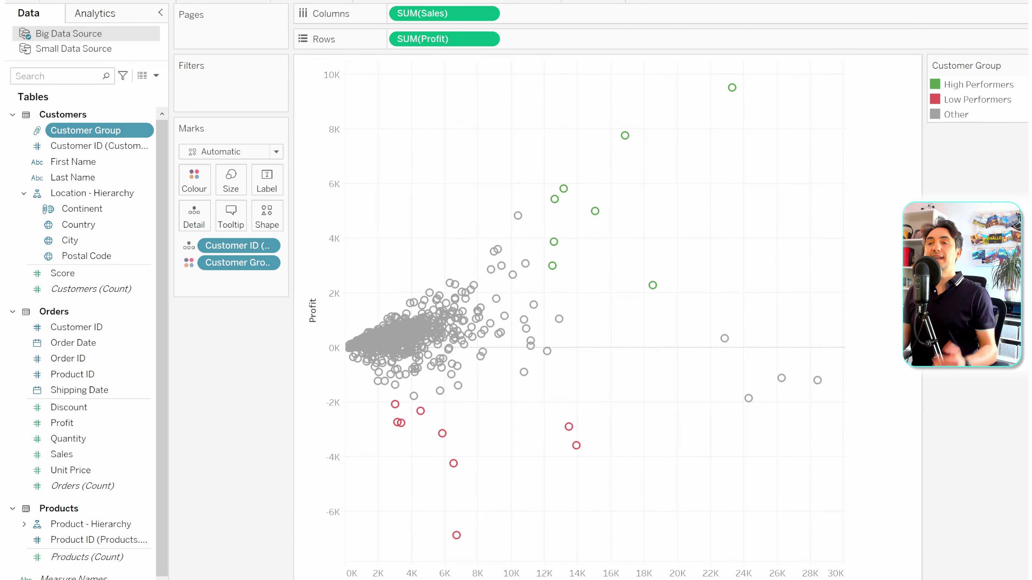
{"action": "right_click", "coordinate": [102, 132]}
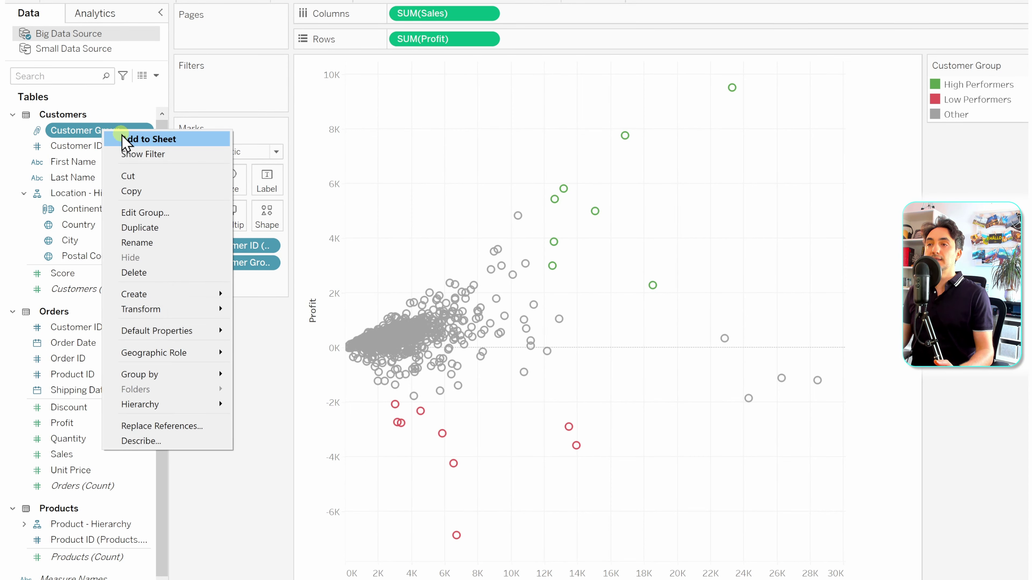
{"action": "left_click", "coordinate": [189, 155]}
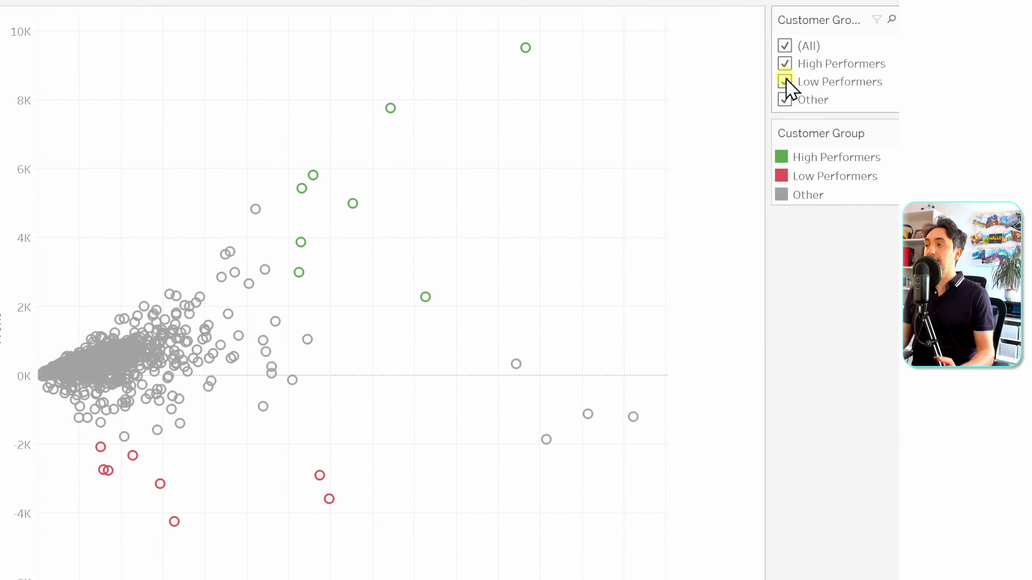
Try the Customer Group filter by excluding and restoring Low Performers, and exclude Other from the view.
{"action": "left_click", "coordinate": [784, 80]}
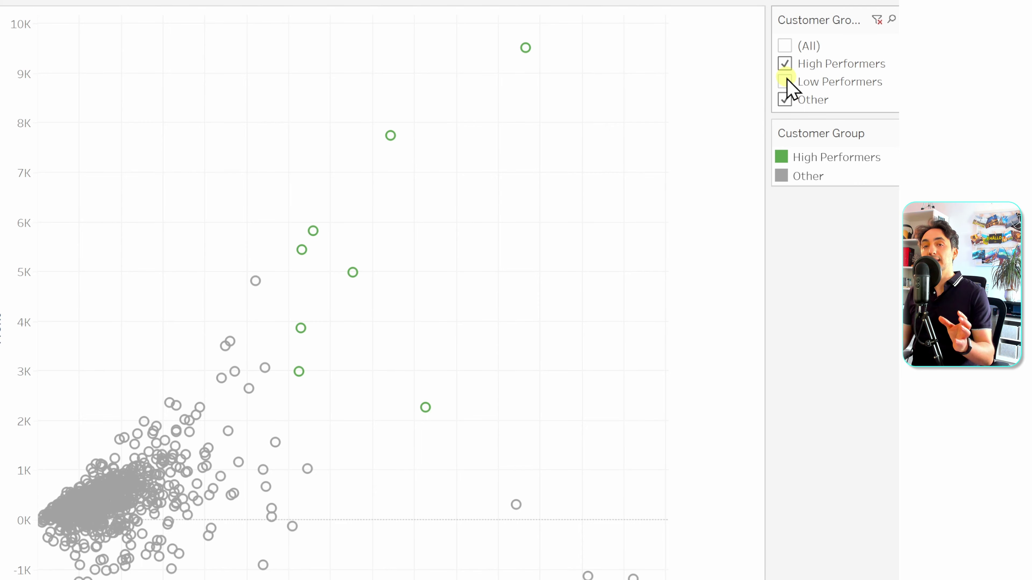
{"action": "left_click", "coordinate": [788, 80]}
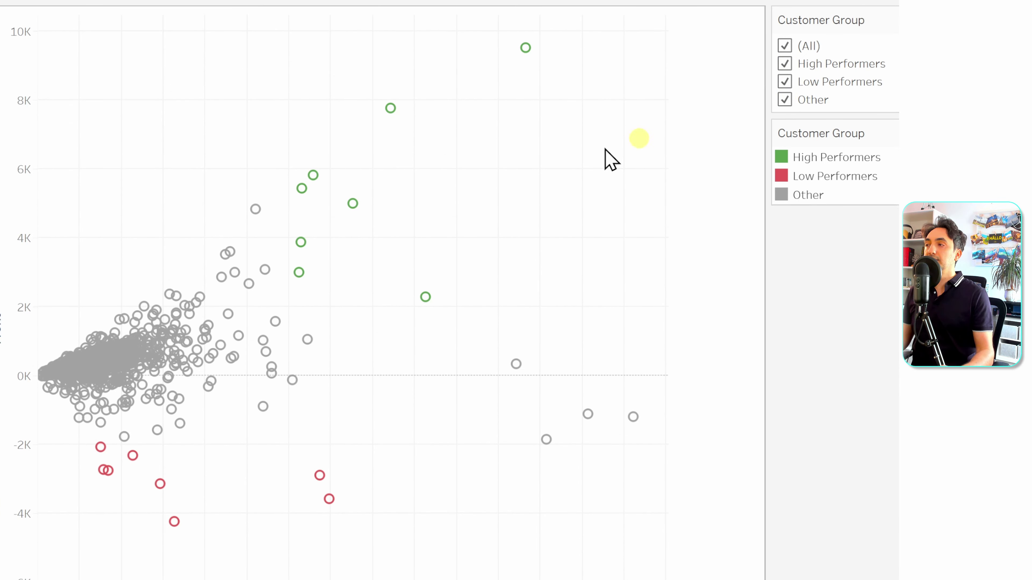
{"action": "left_click", "coordinate": [785, 99]}
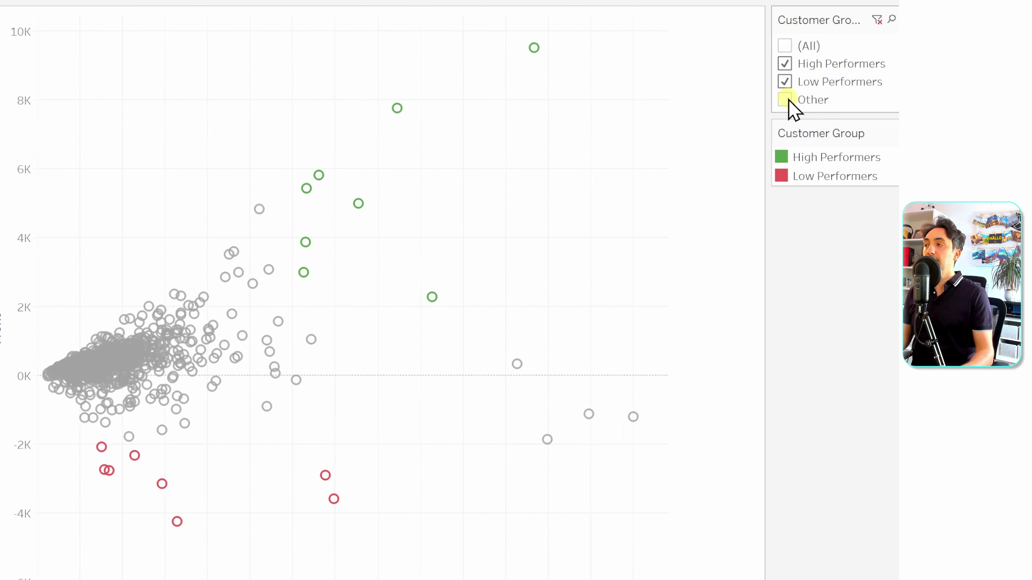